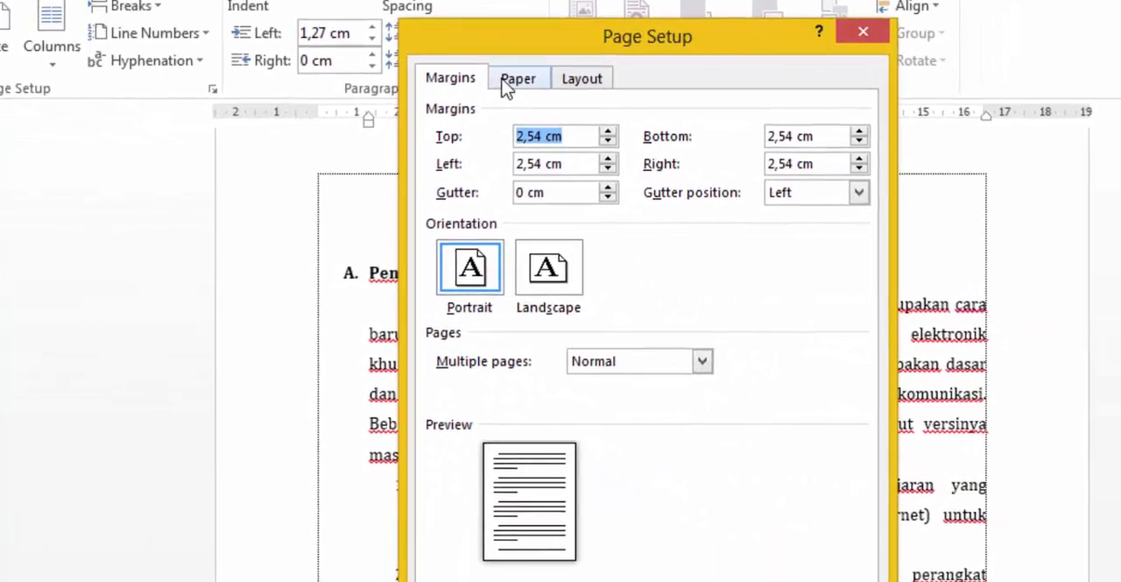
- Set the document's paper size to A4 in the page setup
left_click(398, 48)
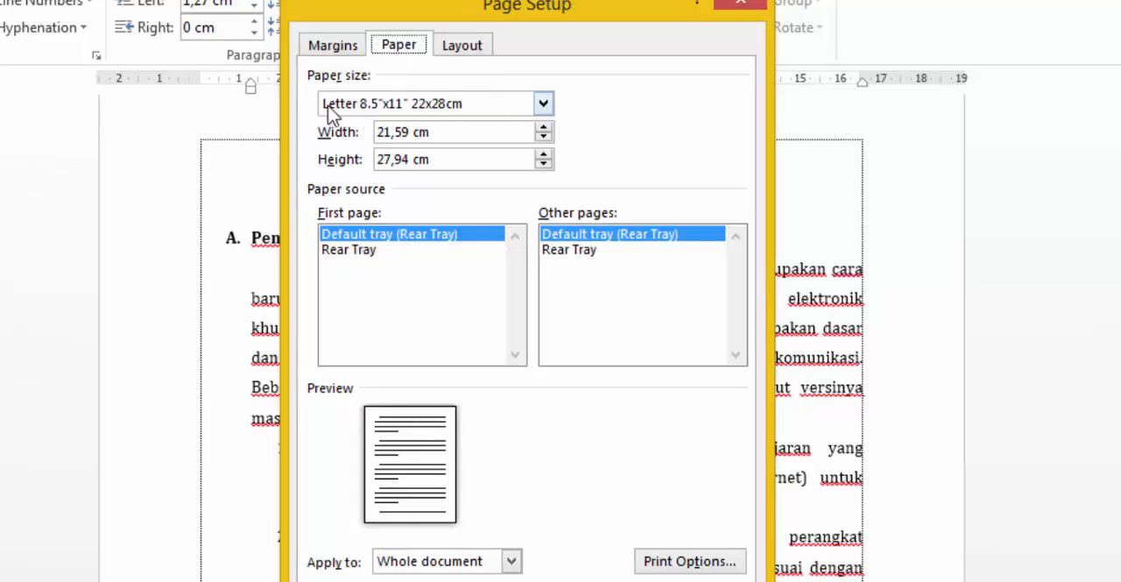
left_click(543, 106)
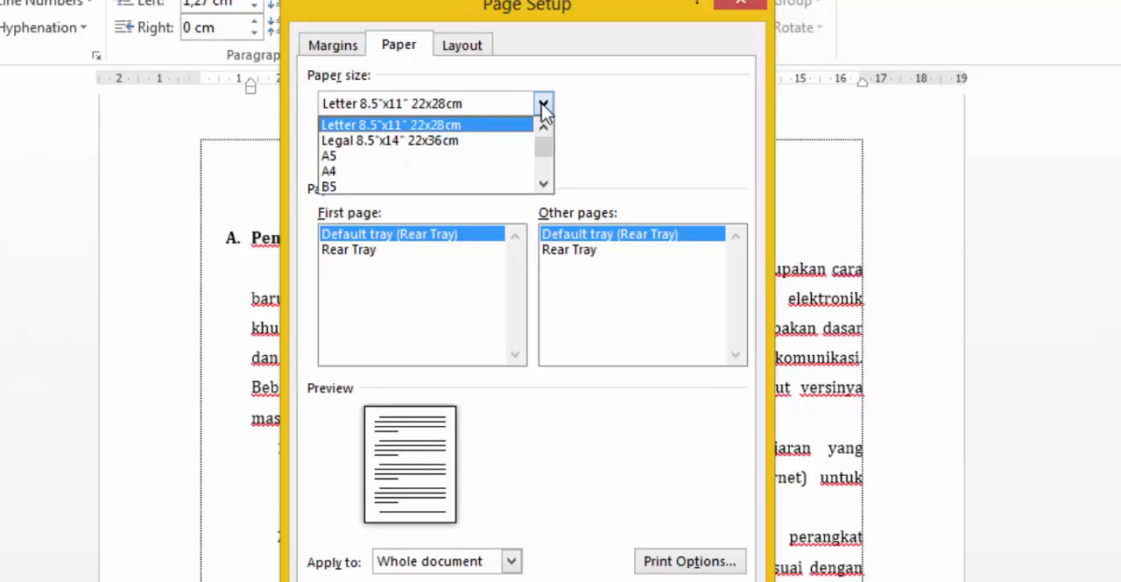
left_click(369, 173)
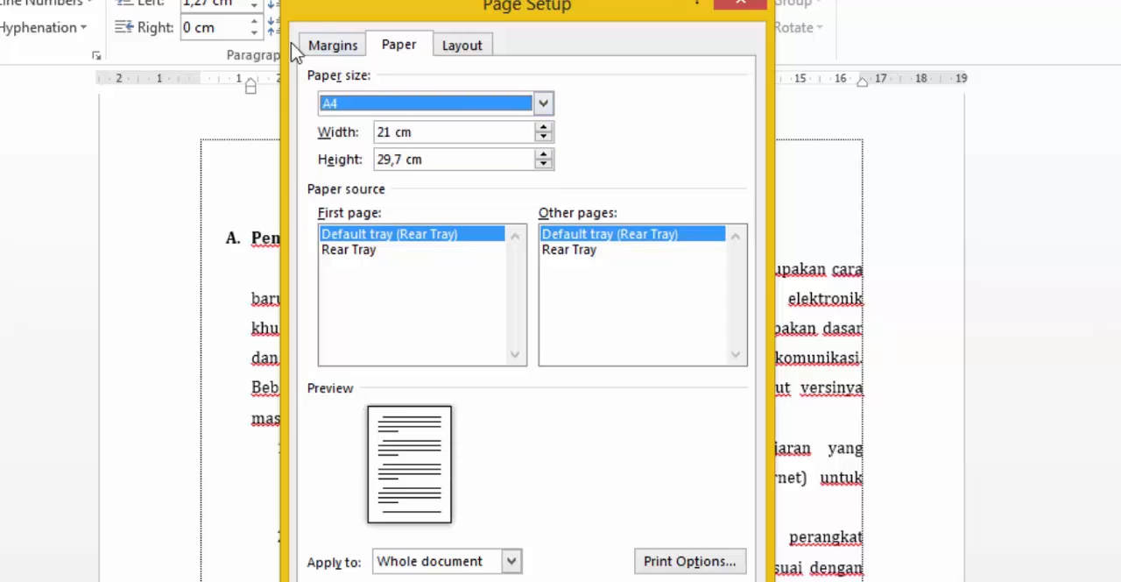
- Set the page margins to 4 cm top, 3 cm bottom, 4 cm left and 3 cm right, and apply them to the whole document
left_click(323, 48)
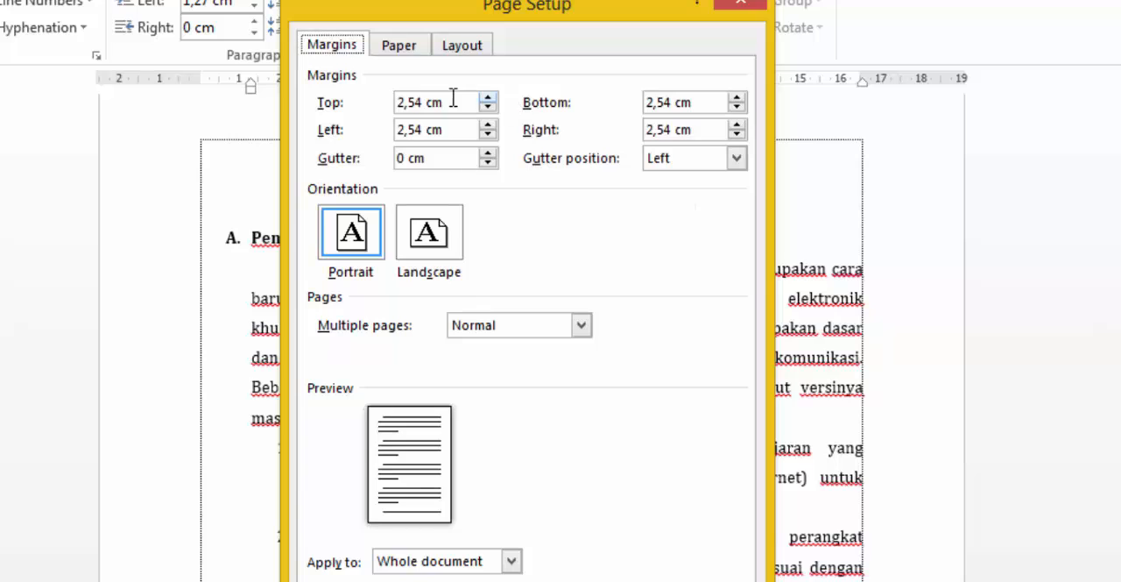
left_click_drag(445, 103, 363, 103)
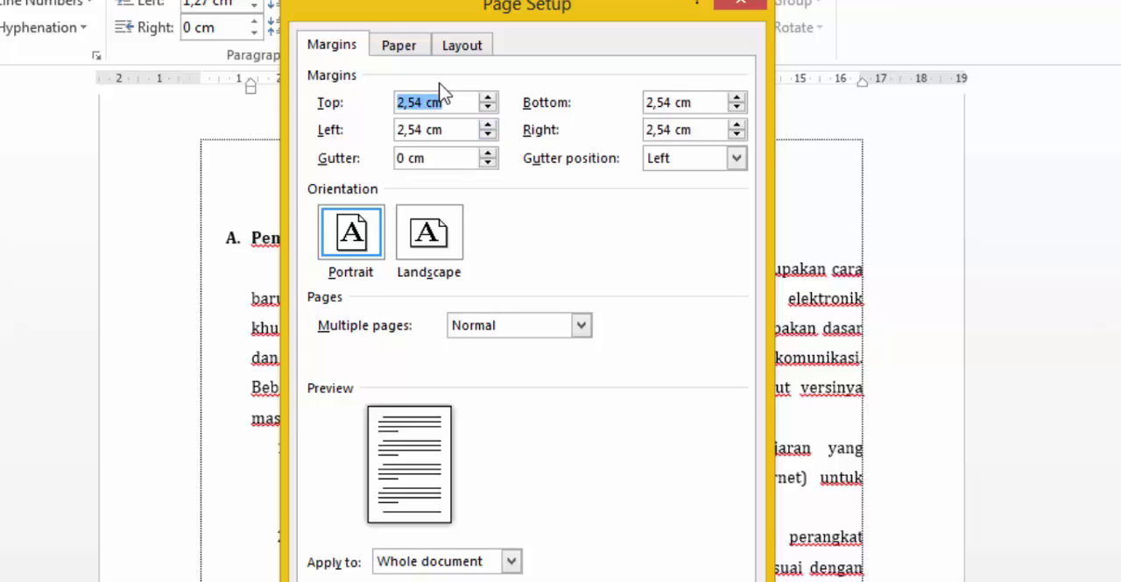
type("4")
left_click_drag(705, 103, 596, 103)
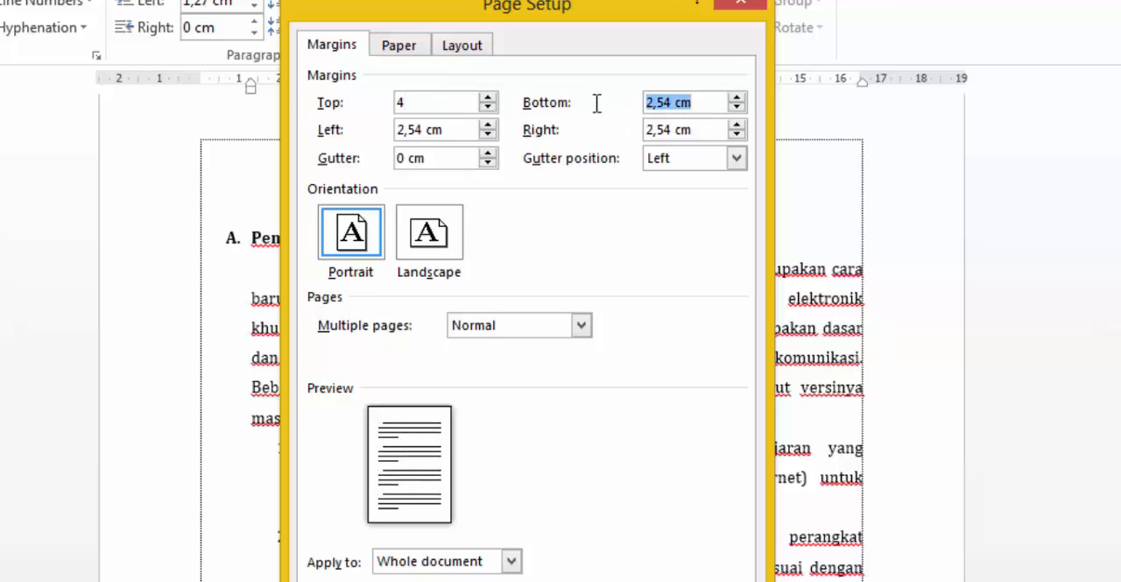
type("3")
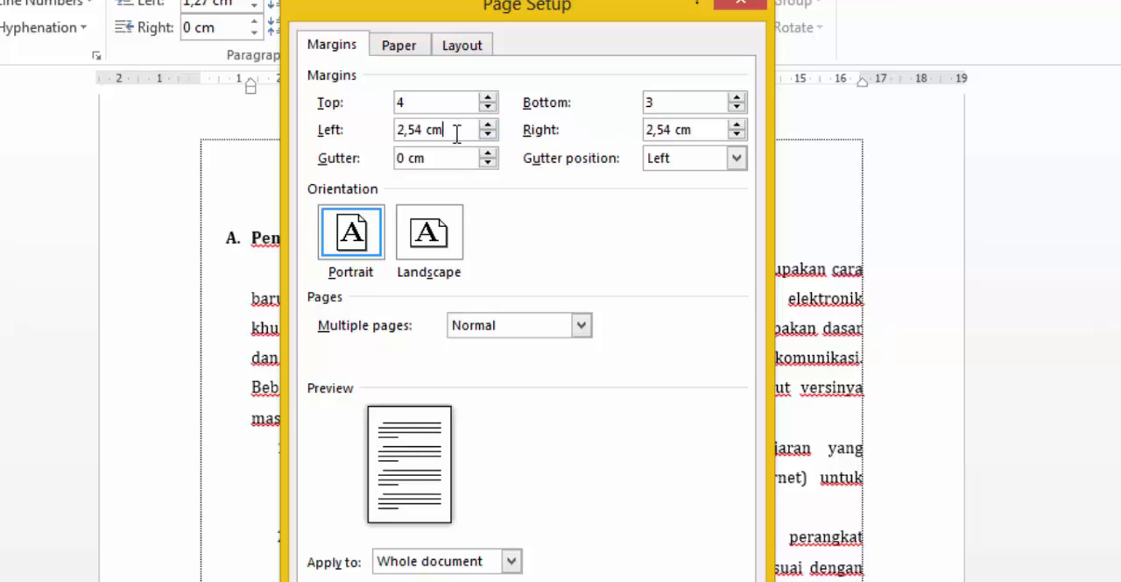
left_click_drag(456, 131, 400, 130)
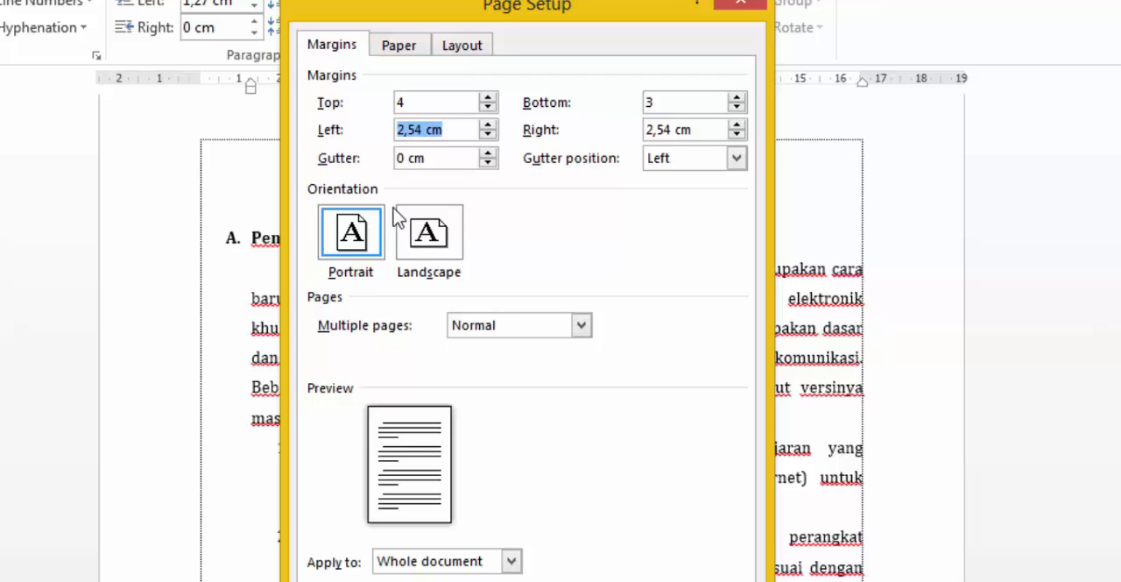
type("4")
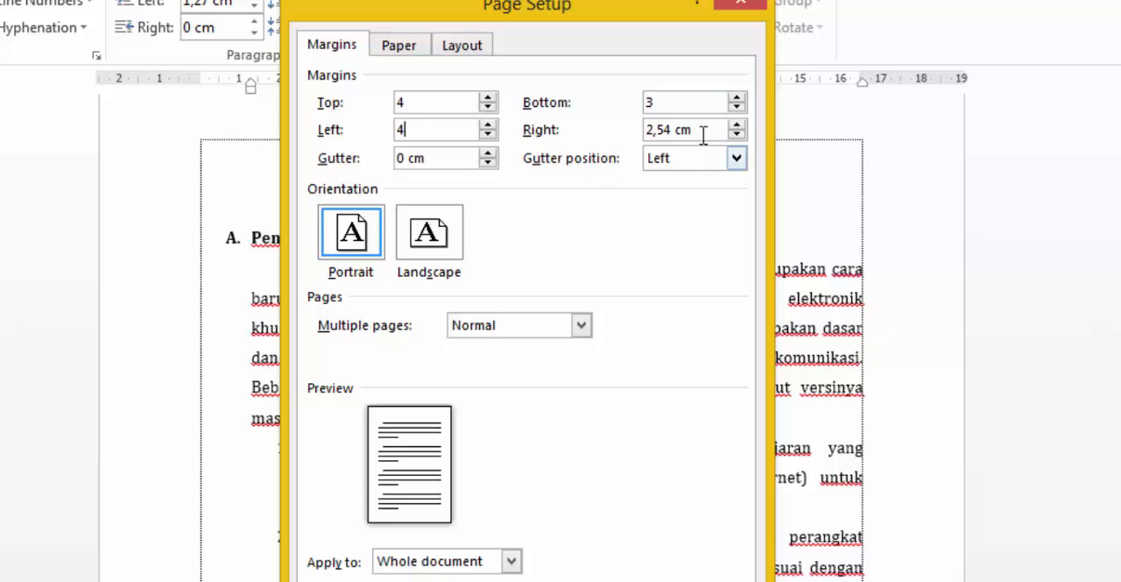
left_click_drag(692, 130, 603, 128)
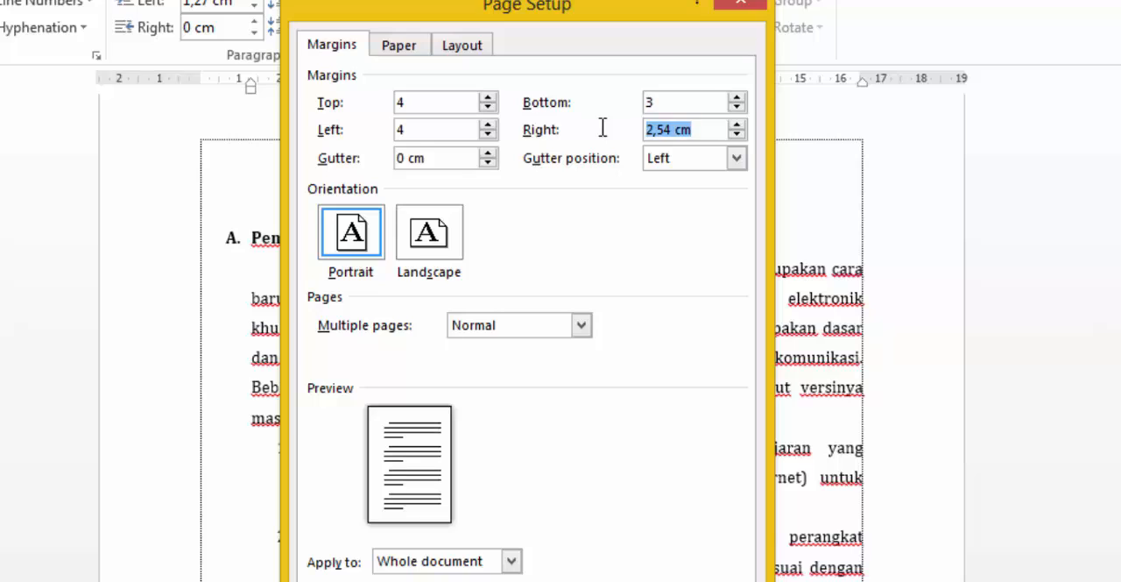
type("3")
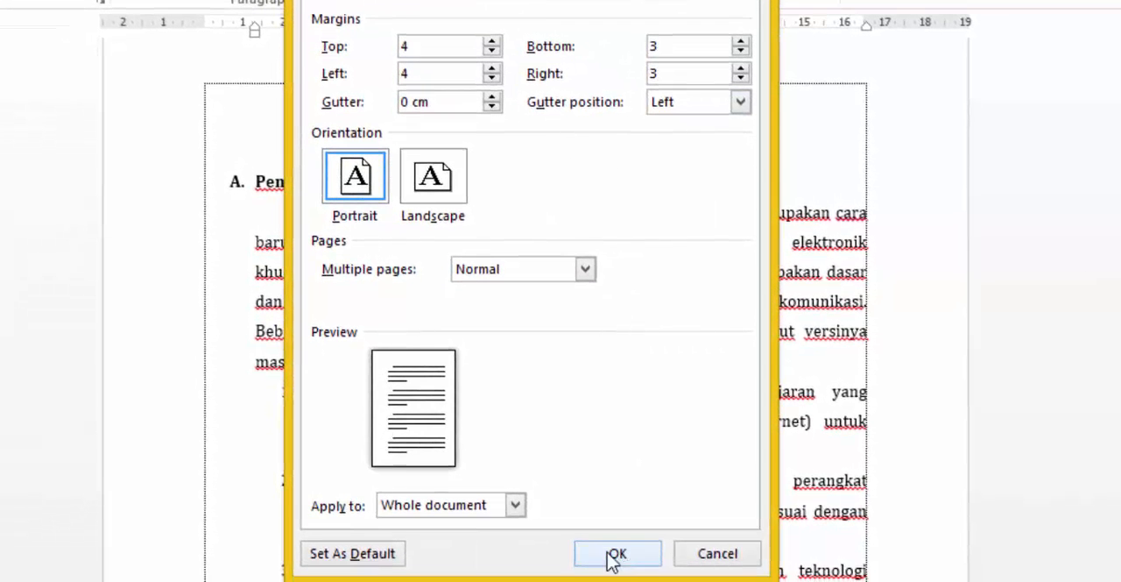
left_click(616, 554)
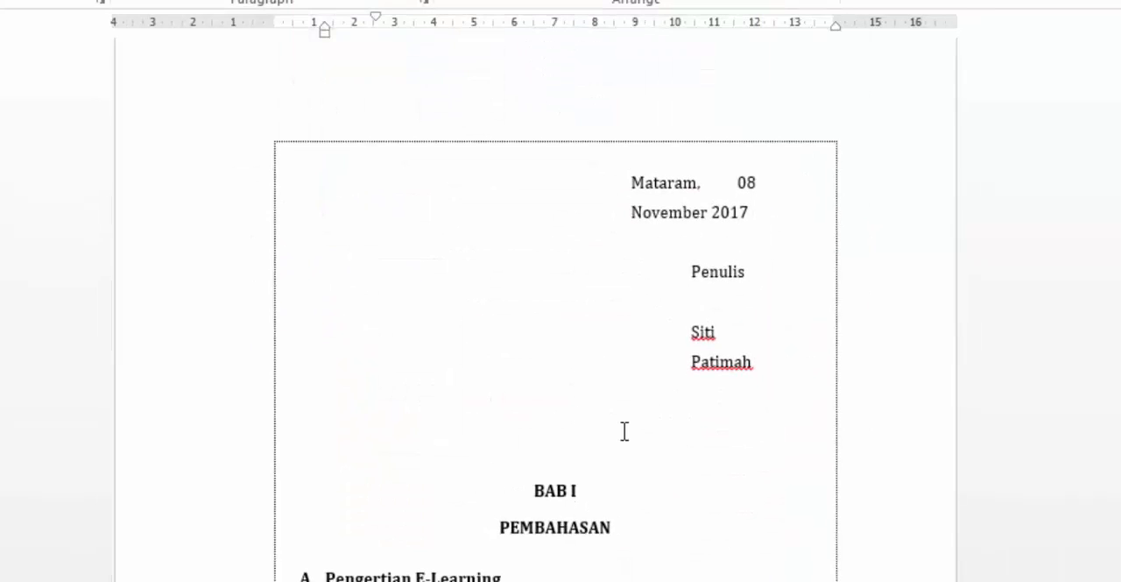
- Cut the preface's closing paragraphs down to "mengucapkan terima kasih." and delete the empty line above the BAB I heading
scroll(625, 430, "down", 1)
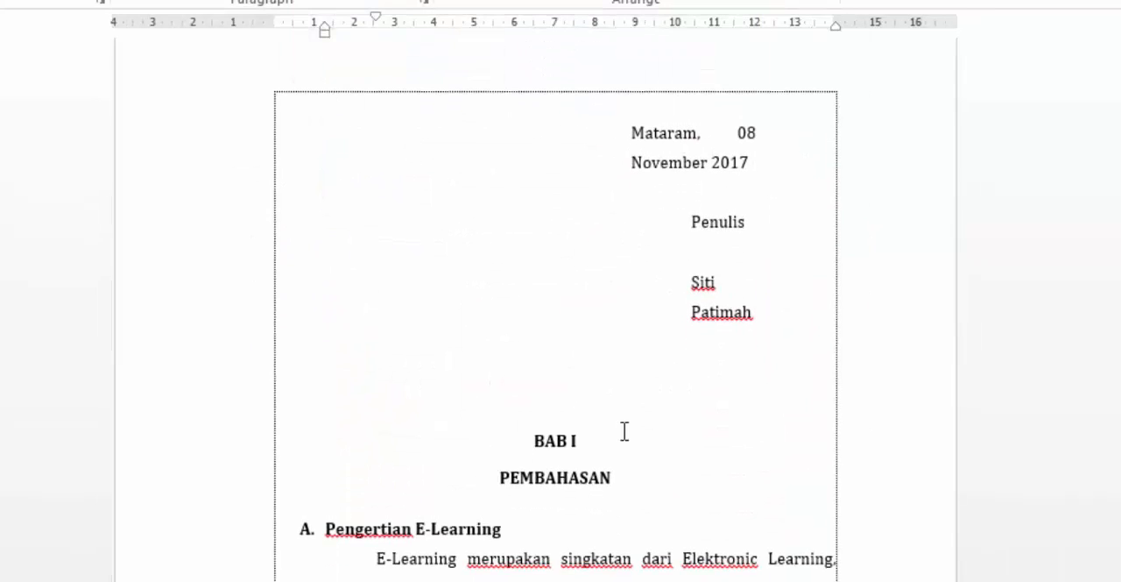
scroll(624, 430, "up", 1)
scroll(624, 430, "up", 10)
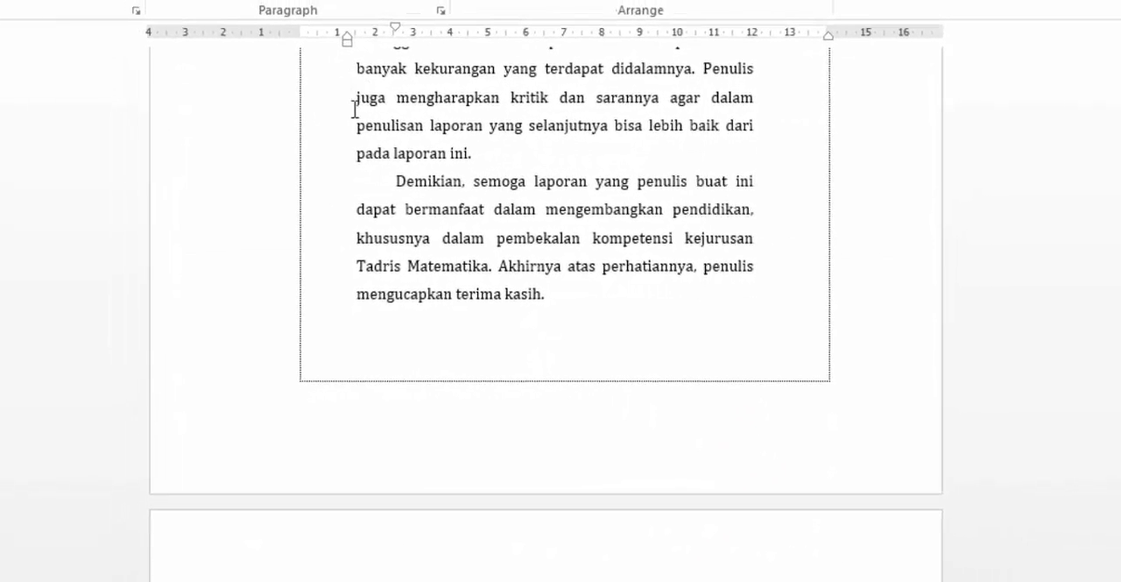
left_click_drag(333, 62, 631, 296)
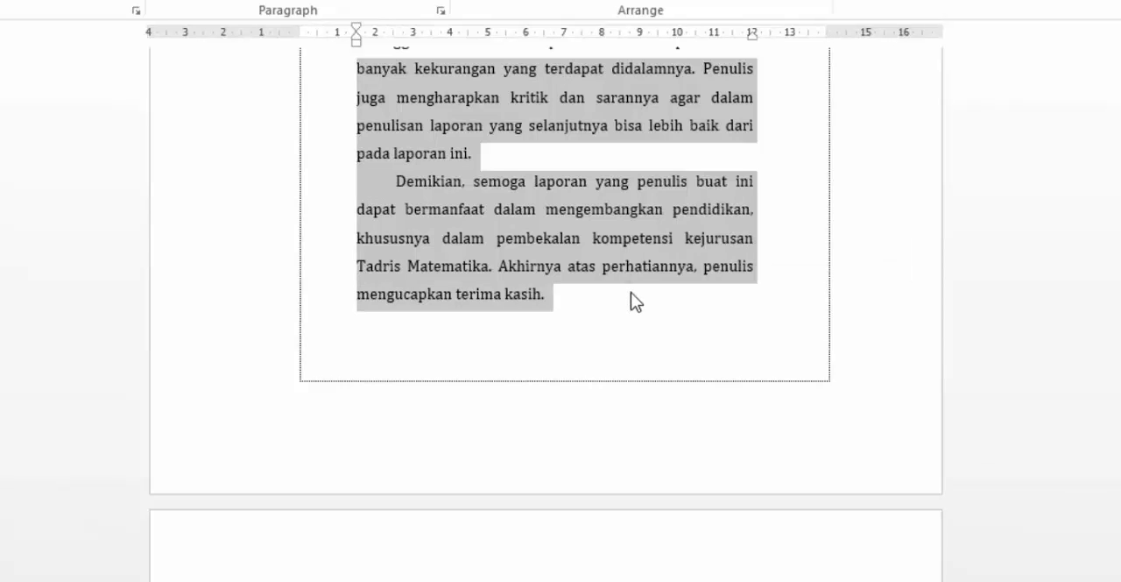
key("ctrl+x")
scroll(543, 298, "down", 5)
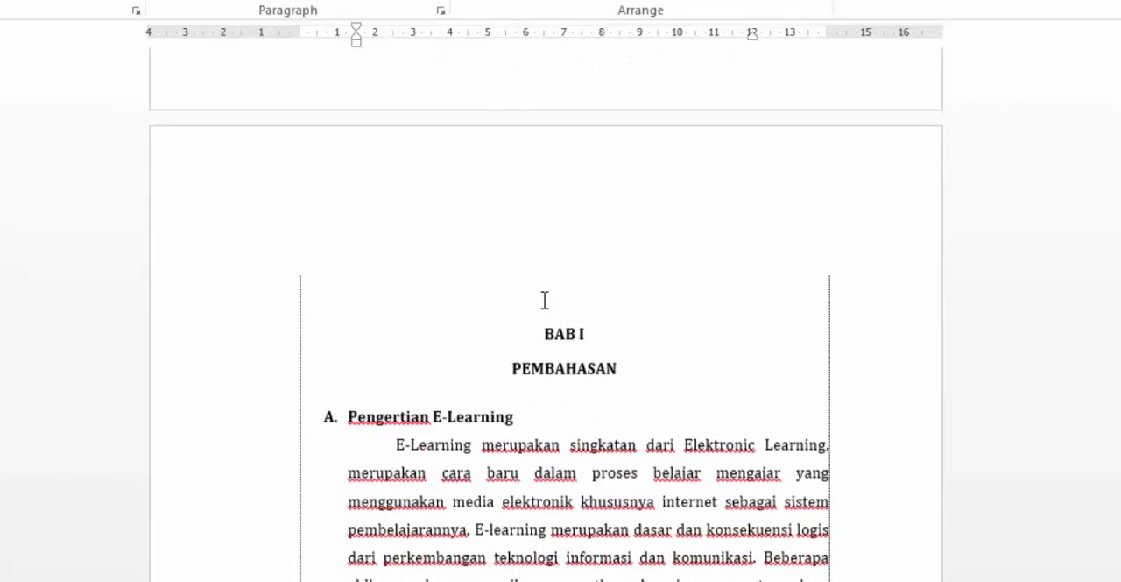
left_click(544, 278)
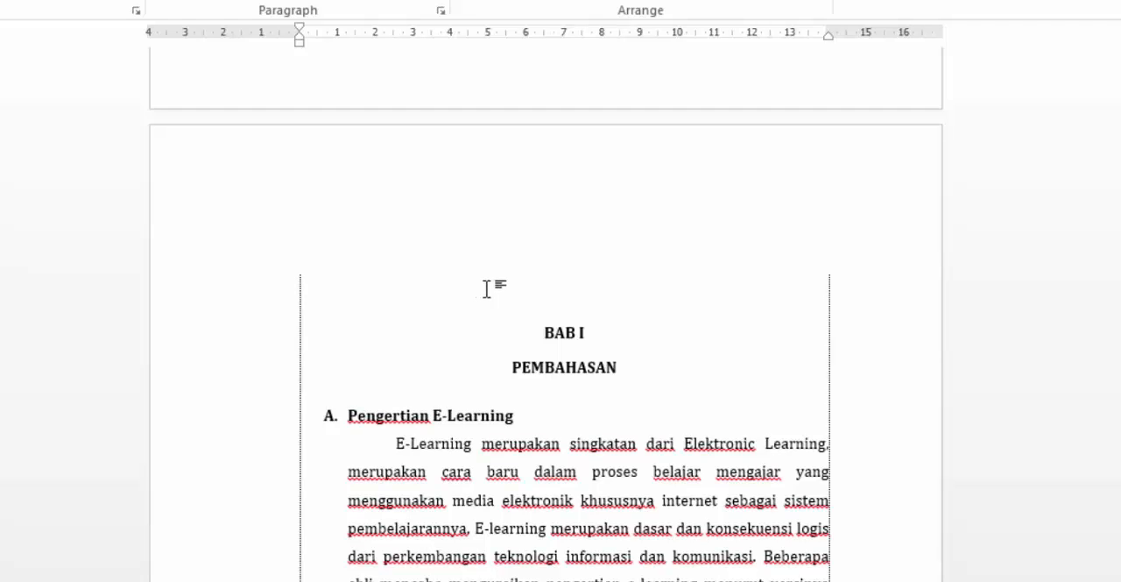
key("Delete")
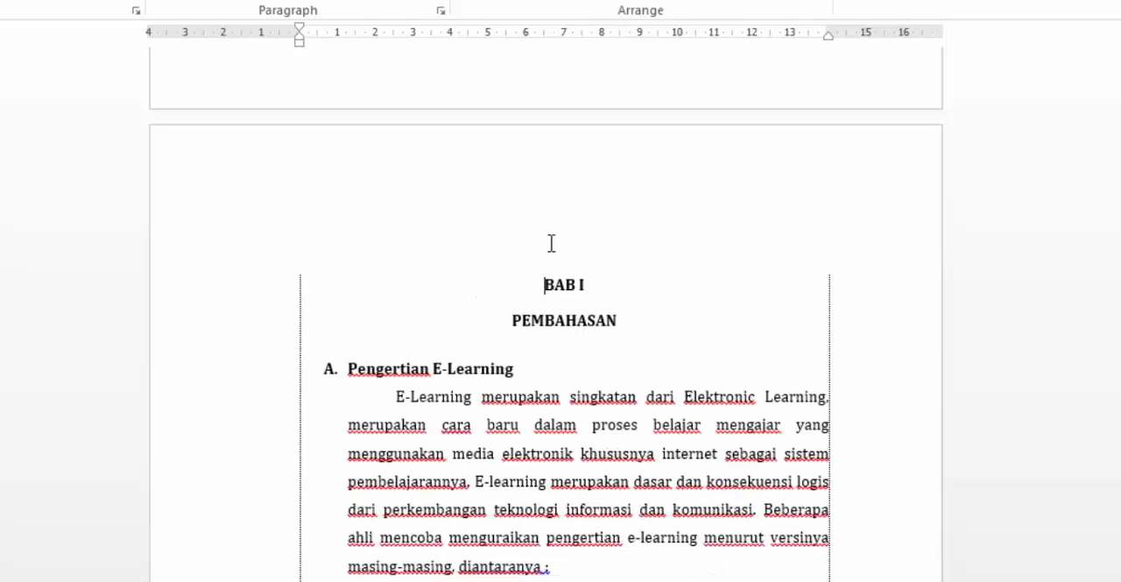
- Reduce the indent of heading A, "Pengertian E-Learning", so its letter lines up with the left page margin
scroll(594, 336, "down", 5)
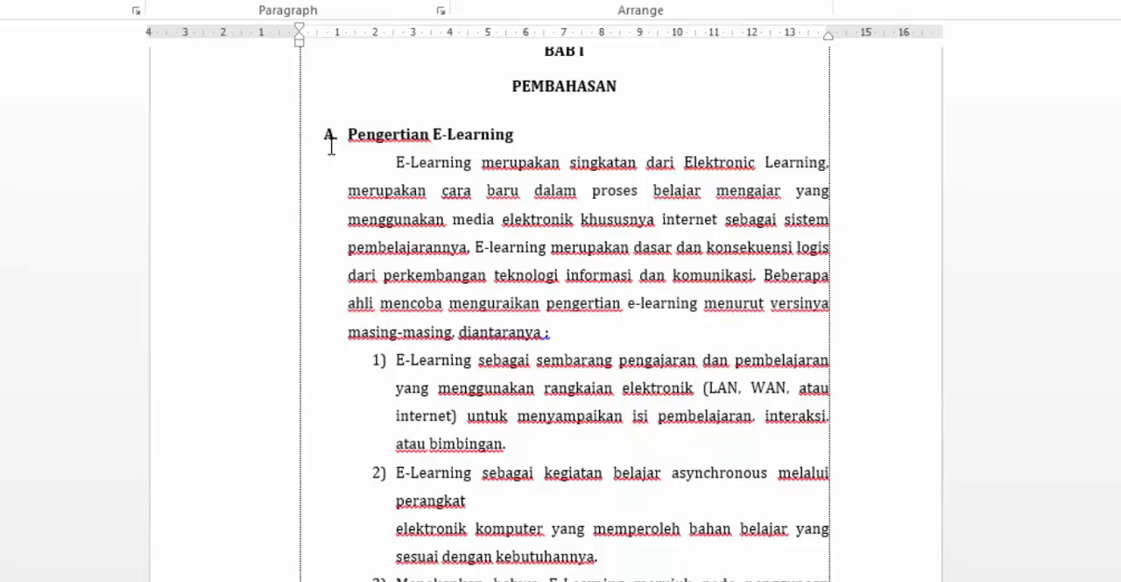
left_click(346, 134)
left_click_drag(348, 51, 325, 50)
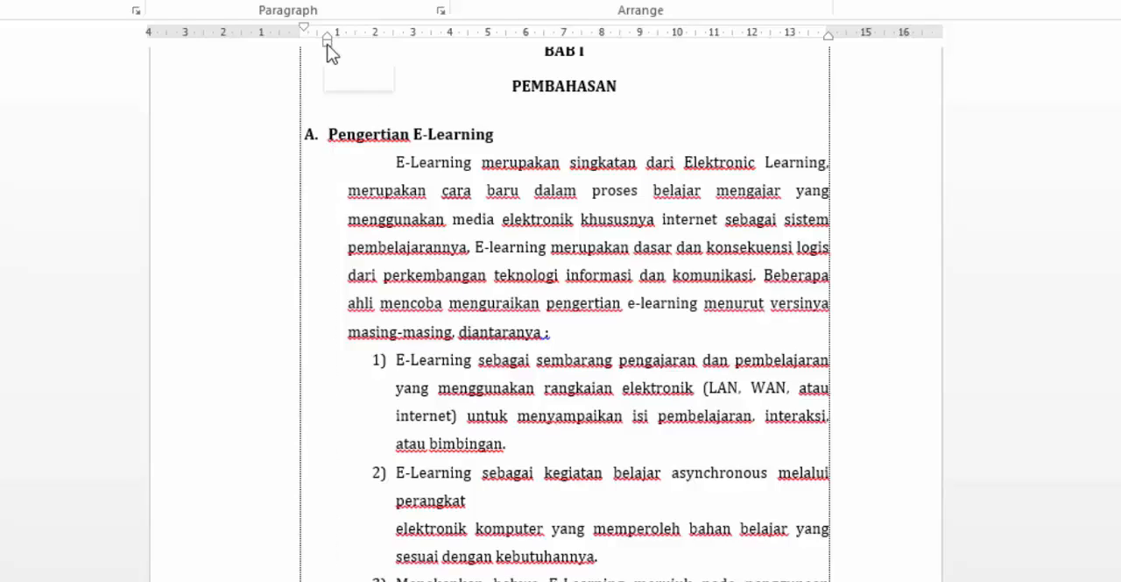
left_click_drag(327, 50, 354, 53)
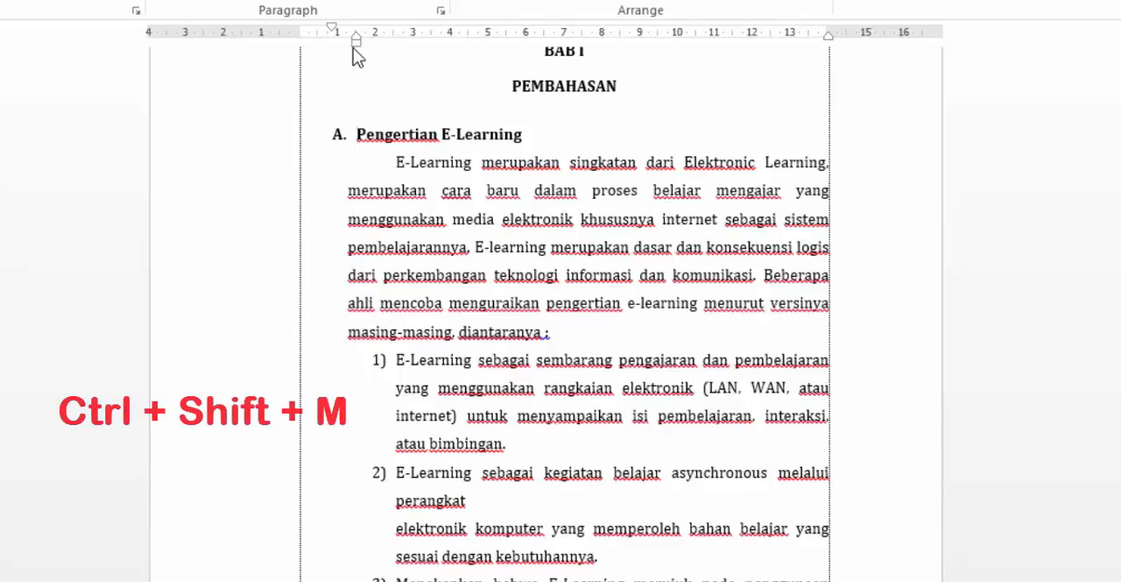
key("ctrl+shift+m")
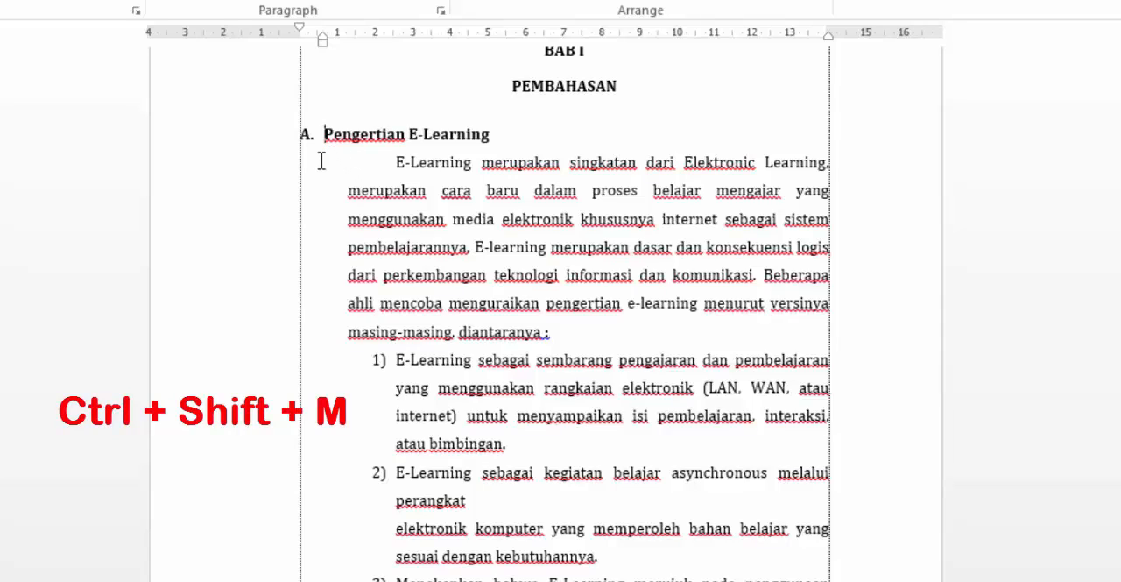
- Outdent the paragraph under heading A to align with the heading's text, and remove the space before the colon after "diantaranya"
left_click(395, 164)
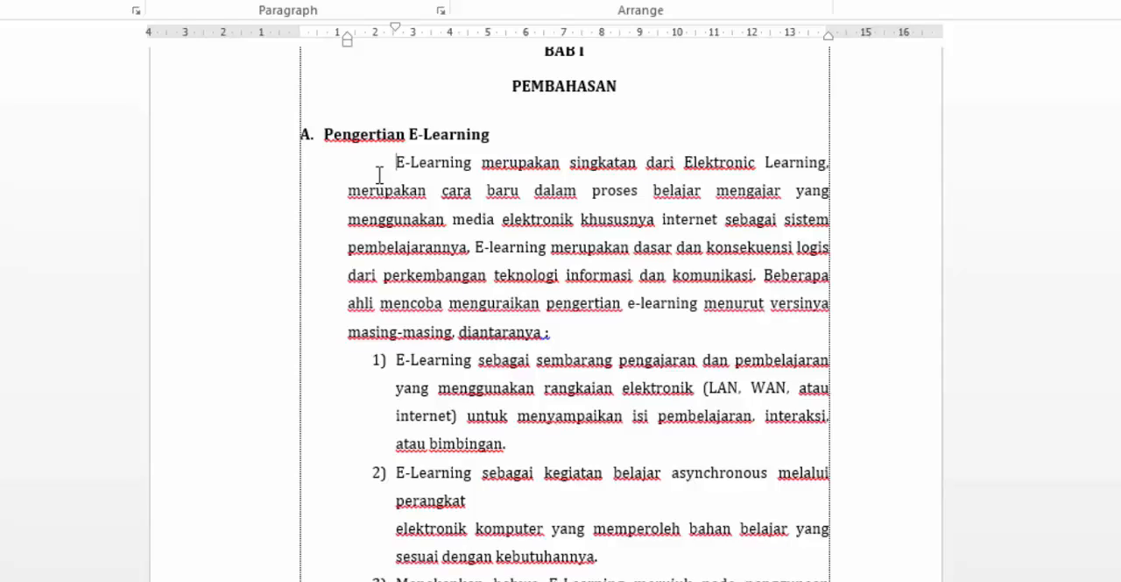
key("ctrl+z")
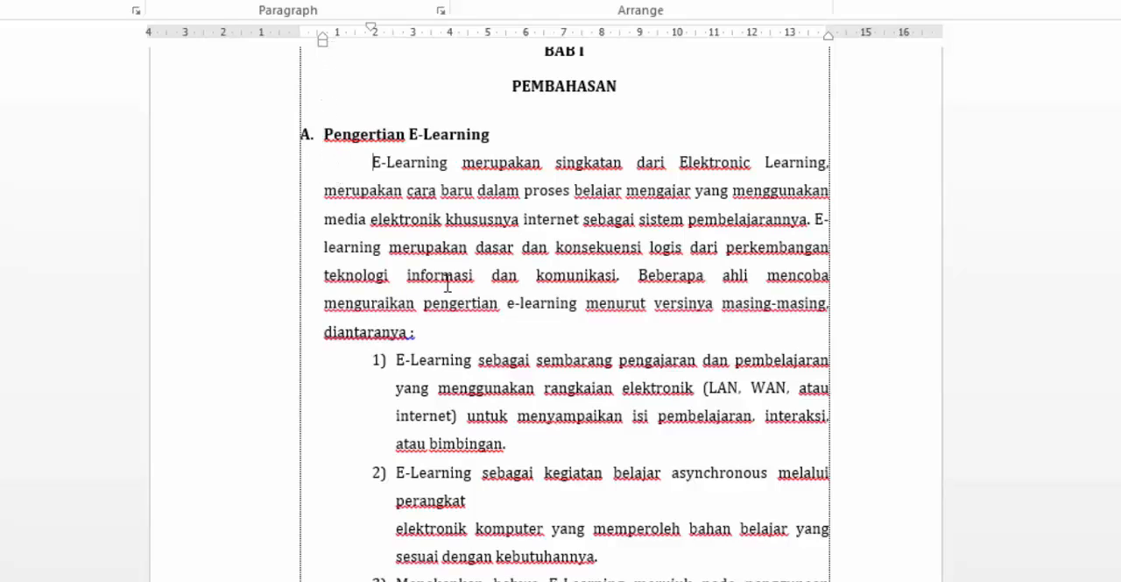
left_click(412, 331)
key("BackSpace")
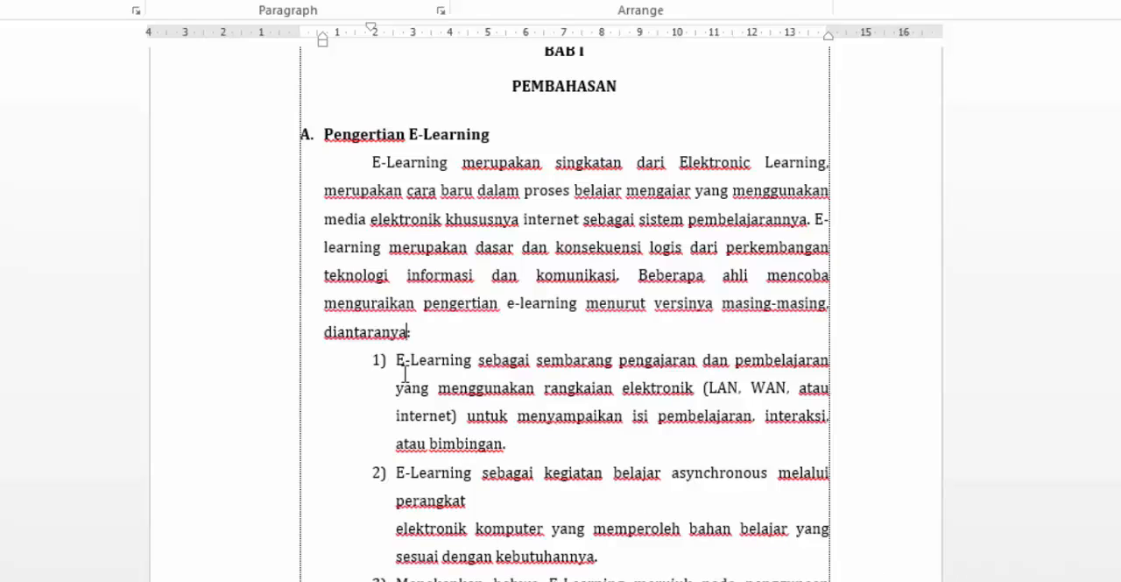
- Change the numbering format of the E-Learning definitions list to the 1. 2. 3. style
scroll(405, 367, "down", 1)
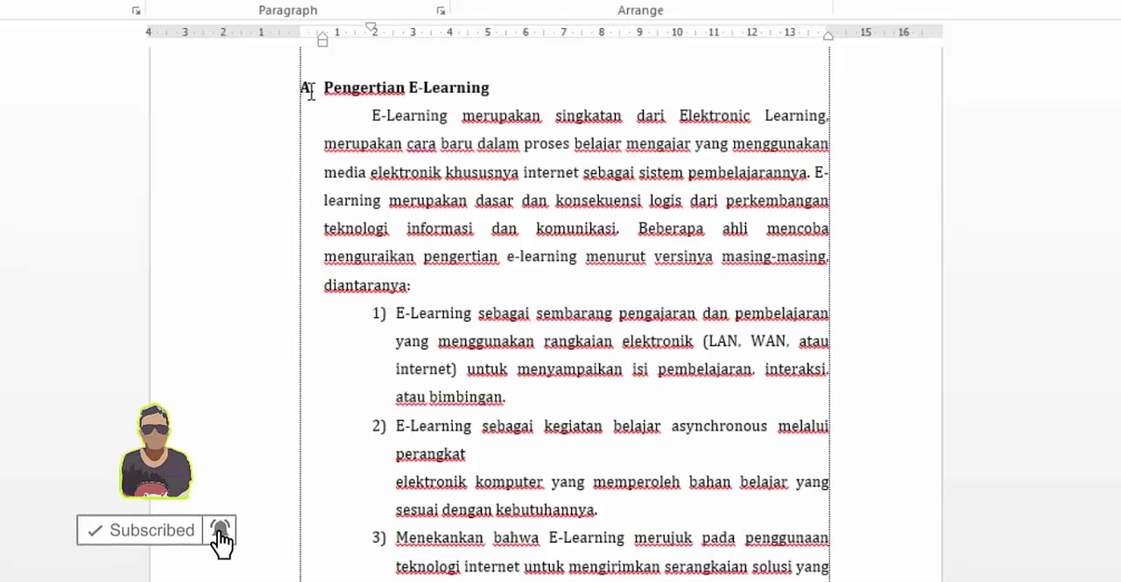
left_click(397, 317)
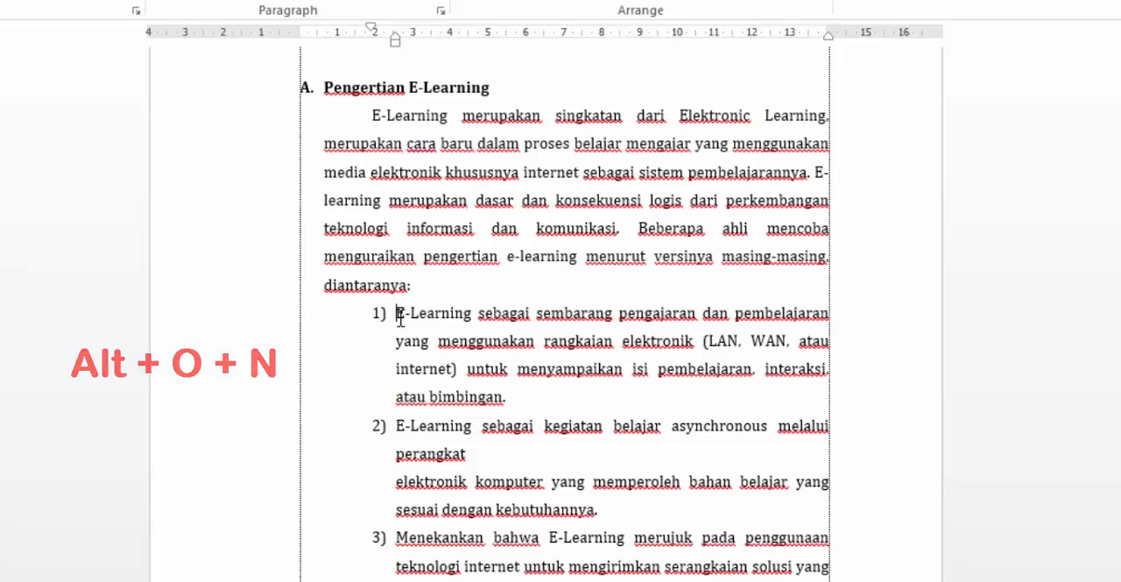
key("alt+o")
key("n")
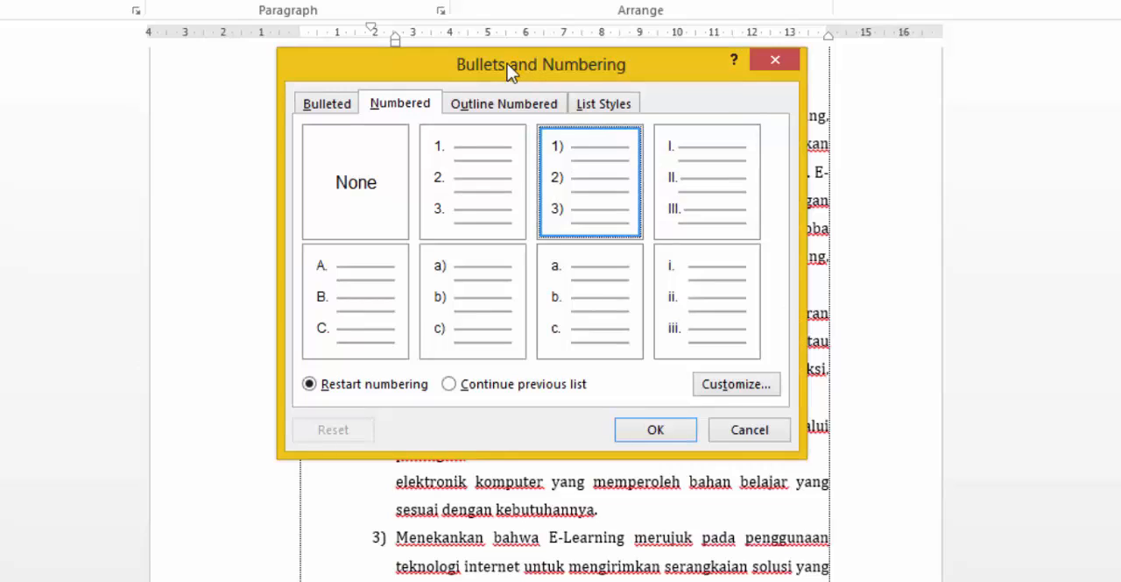
left_click_drag(511, 71, 513, 86)
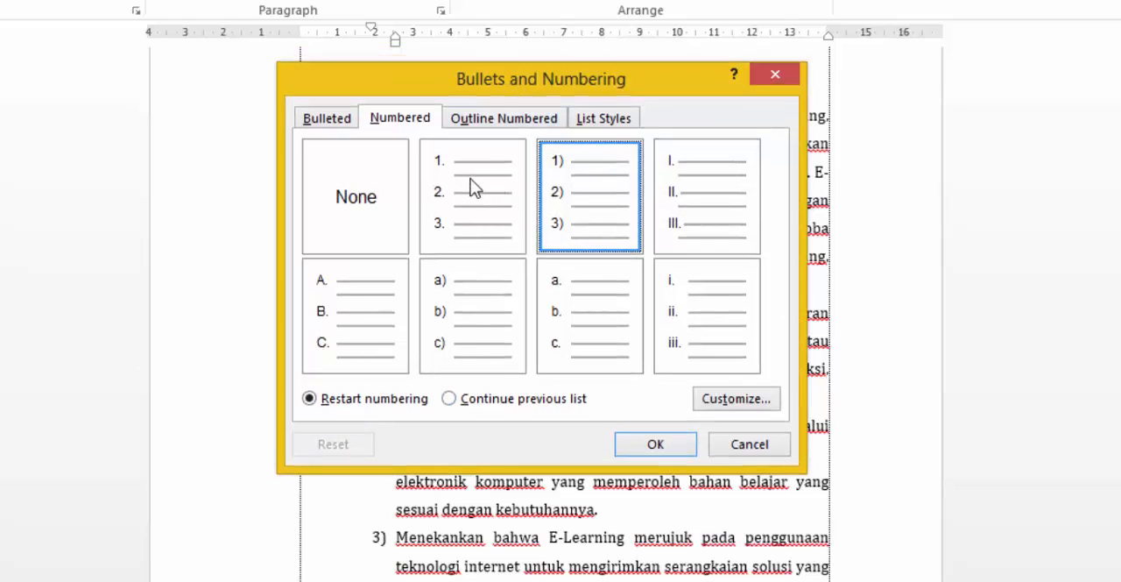
left_click(473, 188)
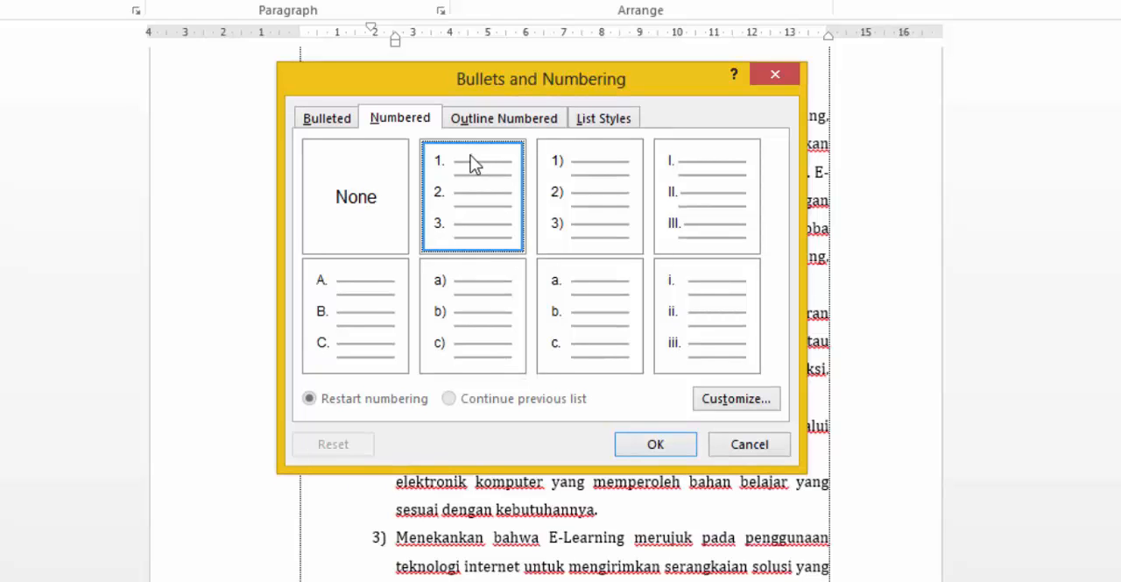
left_click(656, 446)
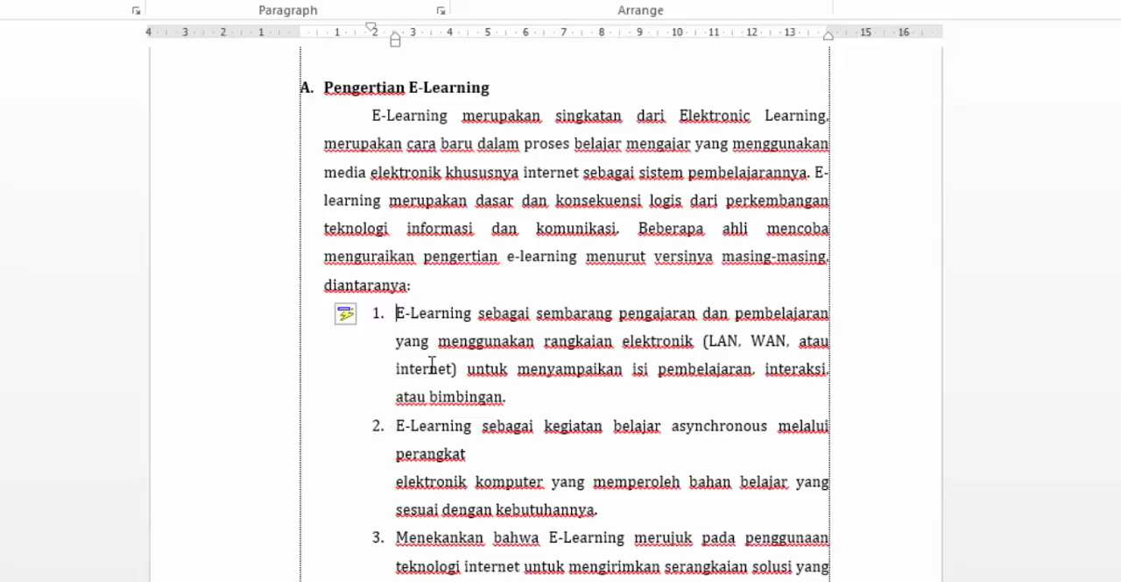
- Outdent the numbered E-Learning definitions list two levels so its numbers line up with the text of the paragraph above
scroll(419, 346, "down", 1)
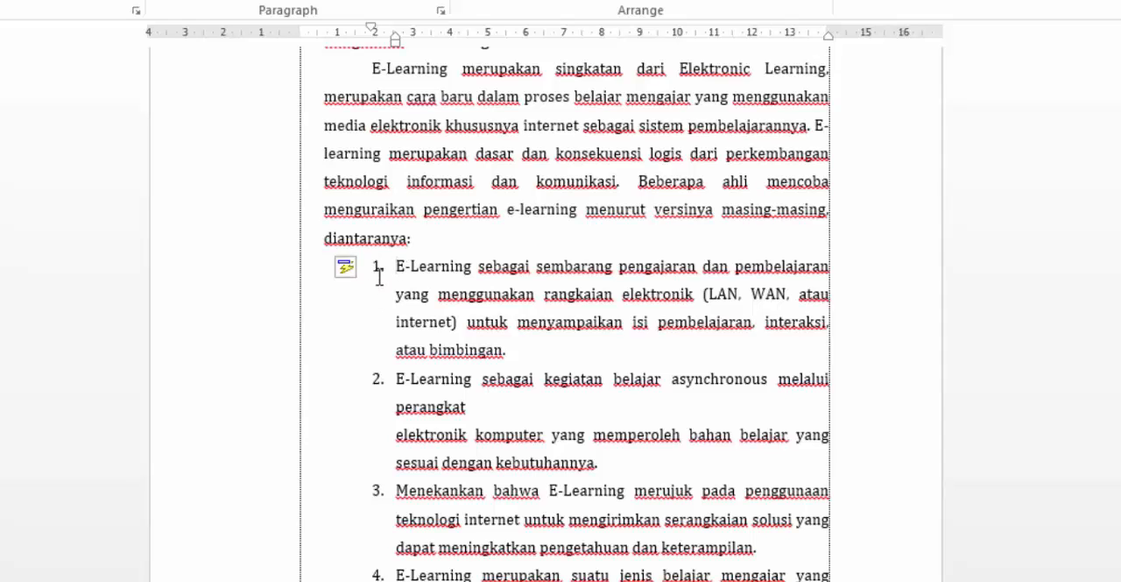
scroll(378, 273, "up", 1)
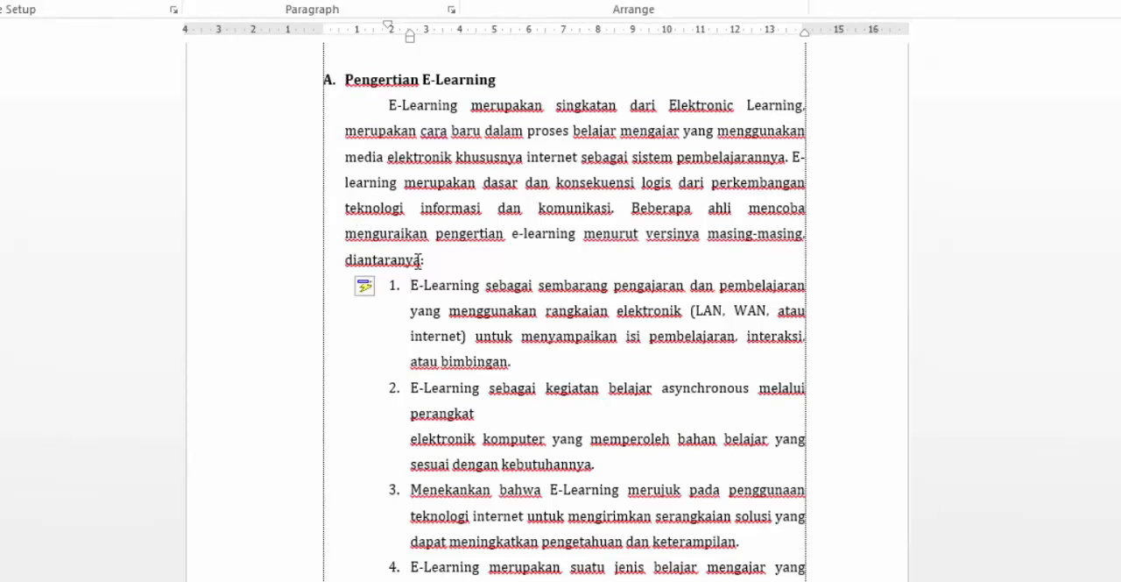
scroll(423, 317, "down", 2)
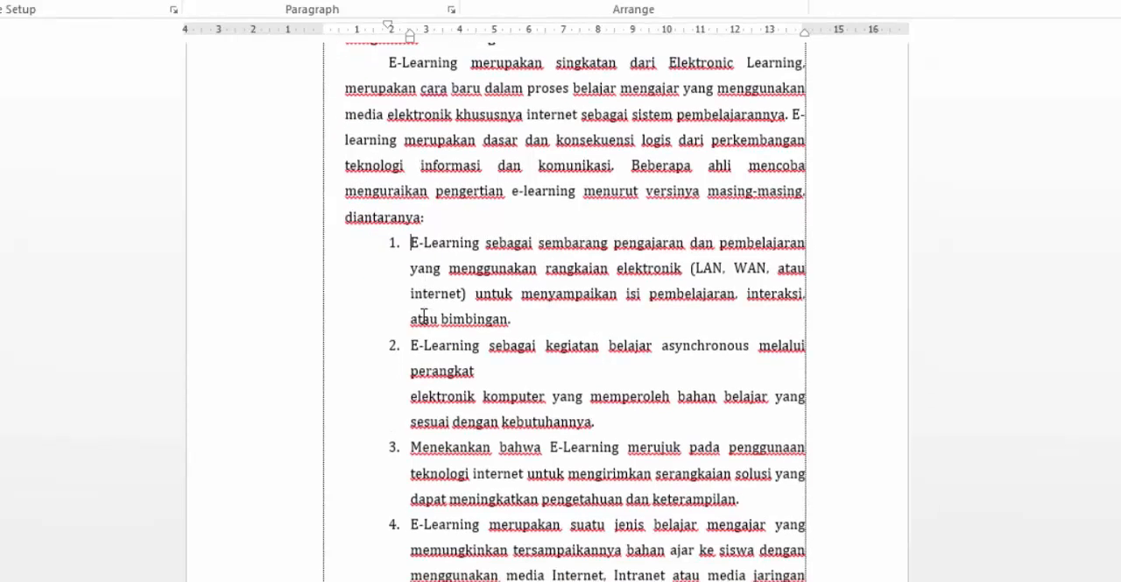
left_click_drag(405, 202, 445, 575)
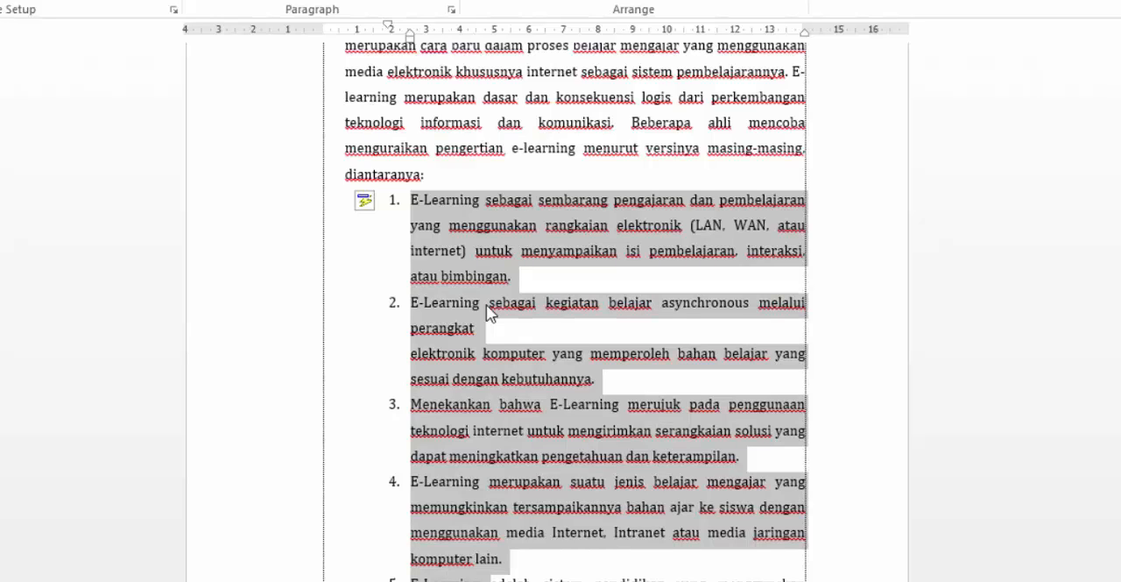
key("shift+Tab")
key("shift+Tab")
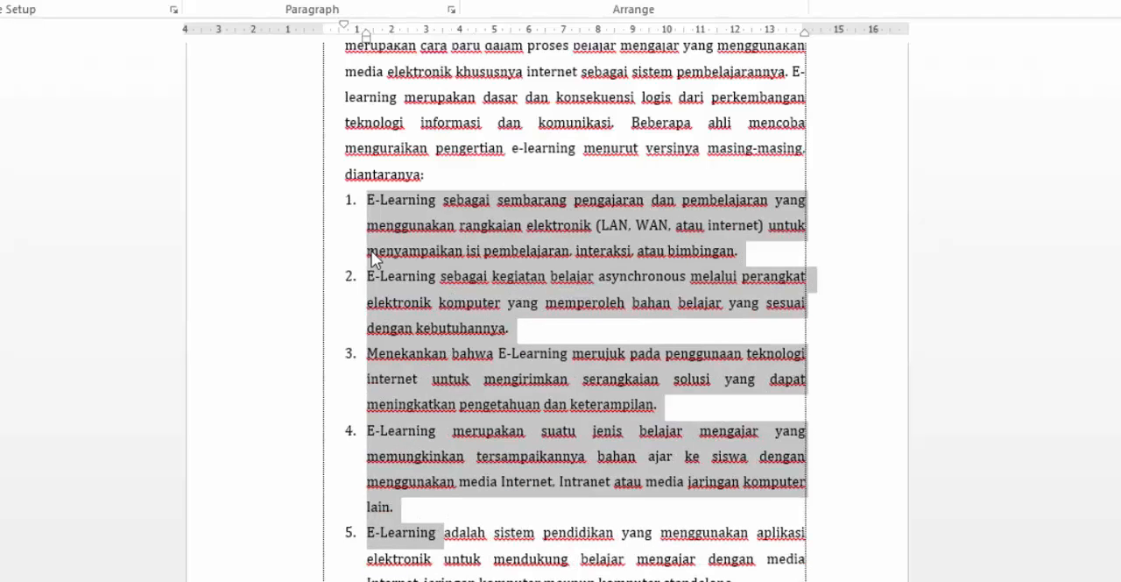
scroll(371, 260, "up", 1)
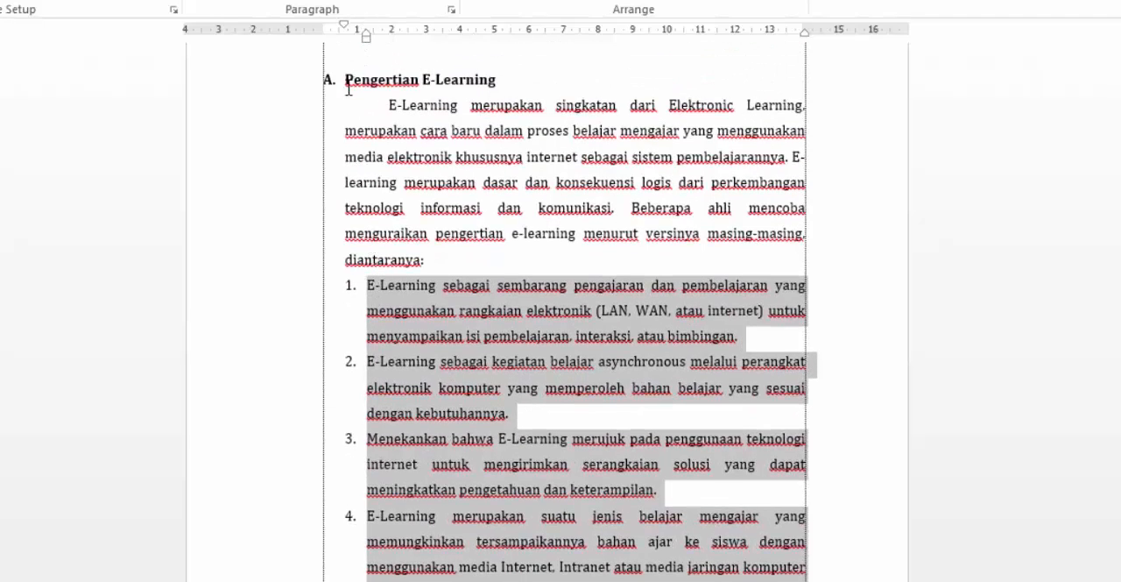
scroll(472, 265, "down", 1)
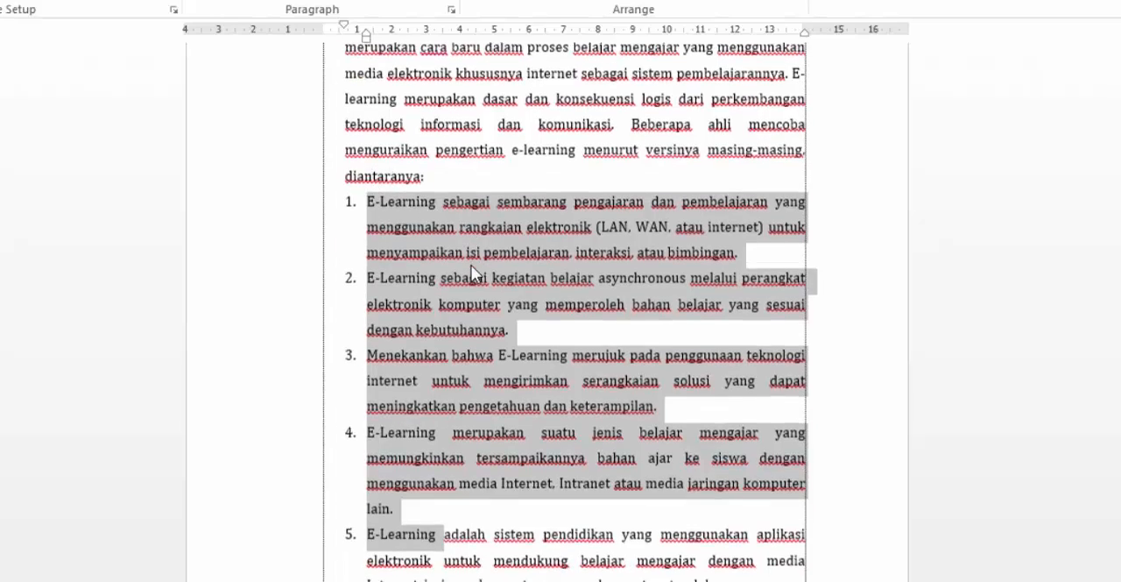
- Compare the indents of the paragraph under heading A with those of the "E-learning dalam arti luas" paragraph after list item 5
left_click(486, 153)
scroll(516, 276, "up", 1)
scroll(516, 276, "up", 2)
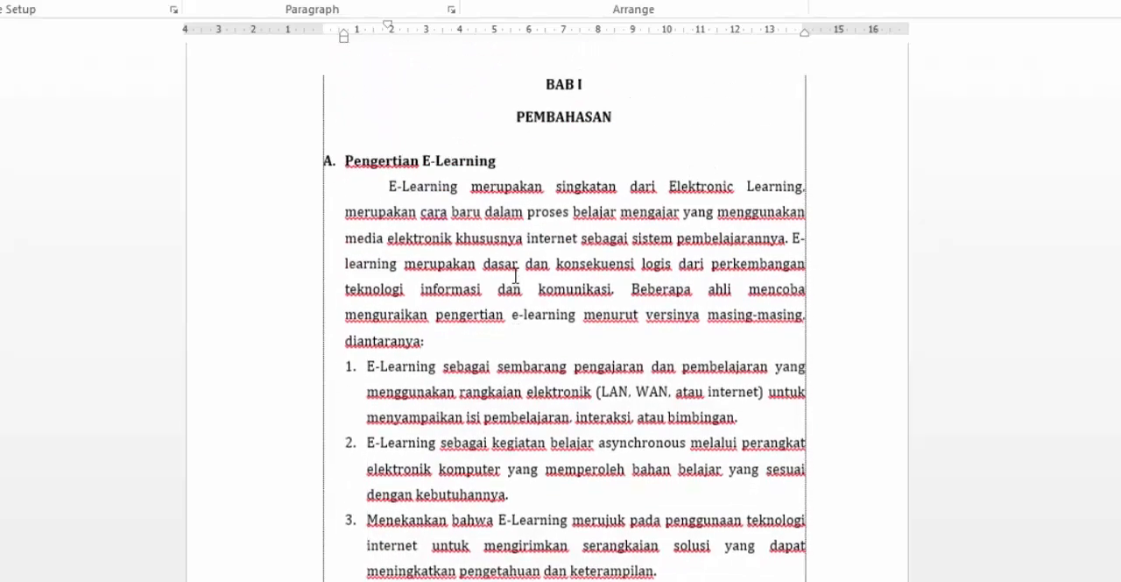
scroll(652, 285, "down", 1)
scroll(652, 284, "down", 4)
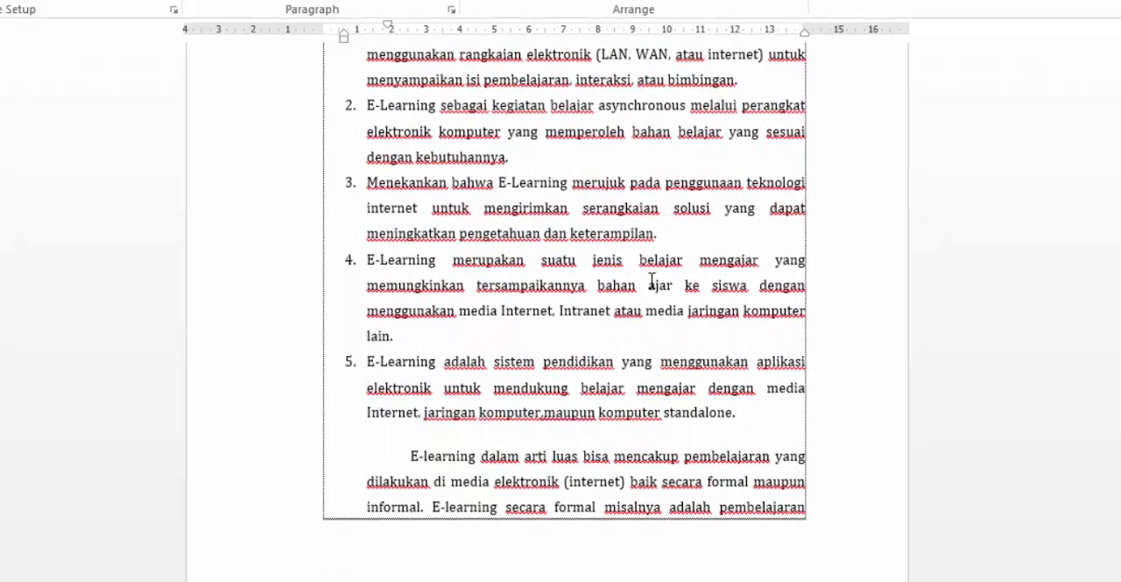
scroll(652, 280, "down", 1)
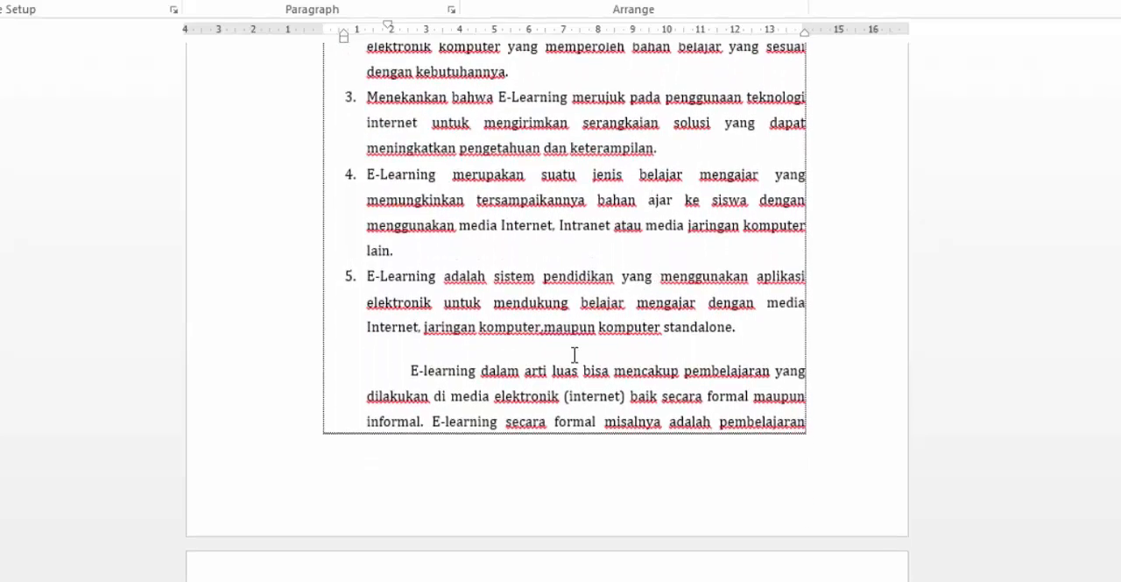
scroll(574, 357, "up", 1)
scroll(573, 357, "down", 2)
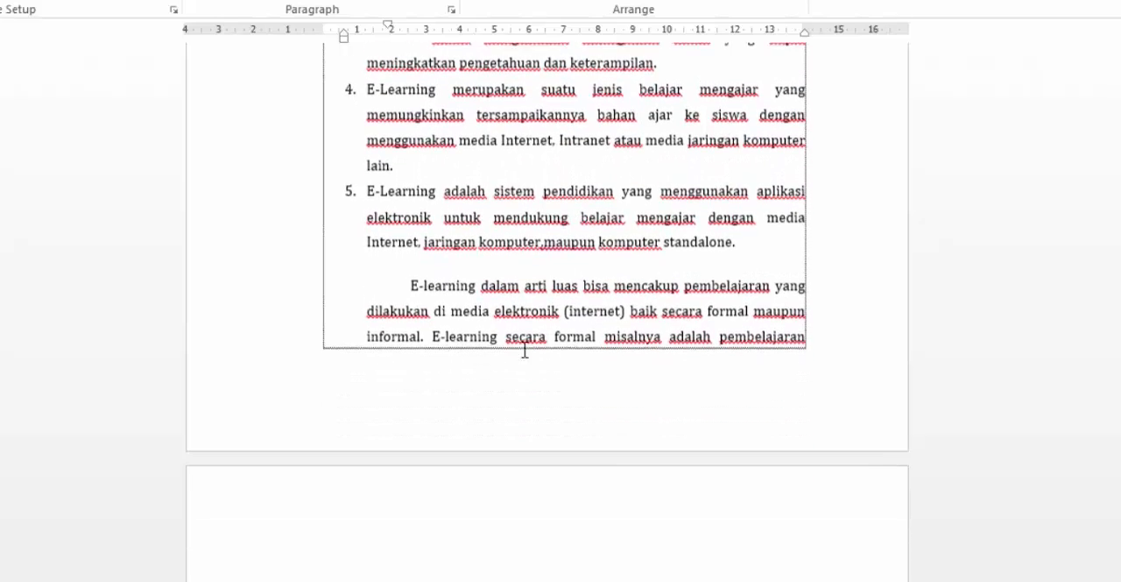
left_click(456, 287)
scroll(531, 341, "up", 2)
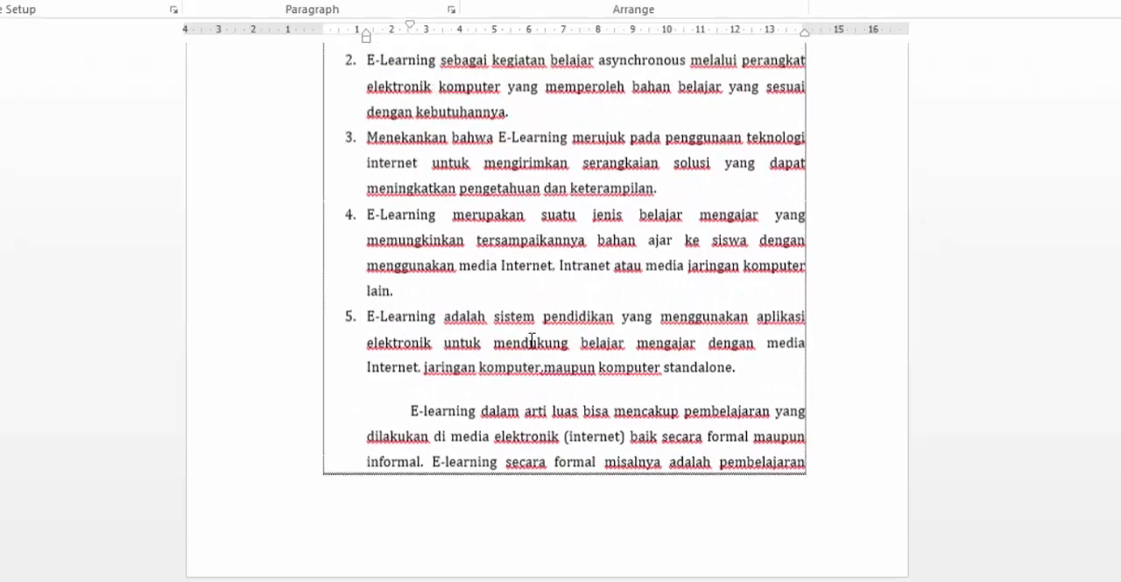
scroll(502, 442, "up", 5)
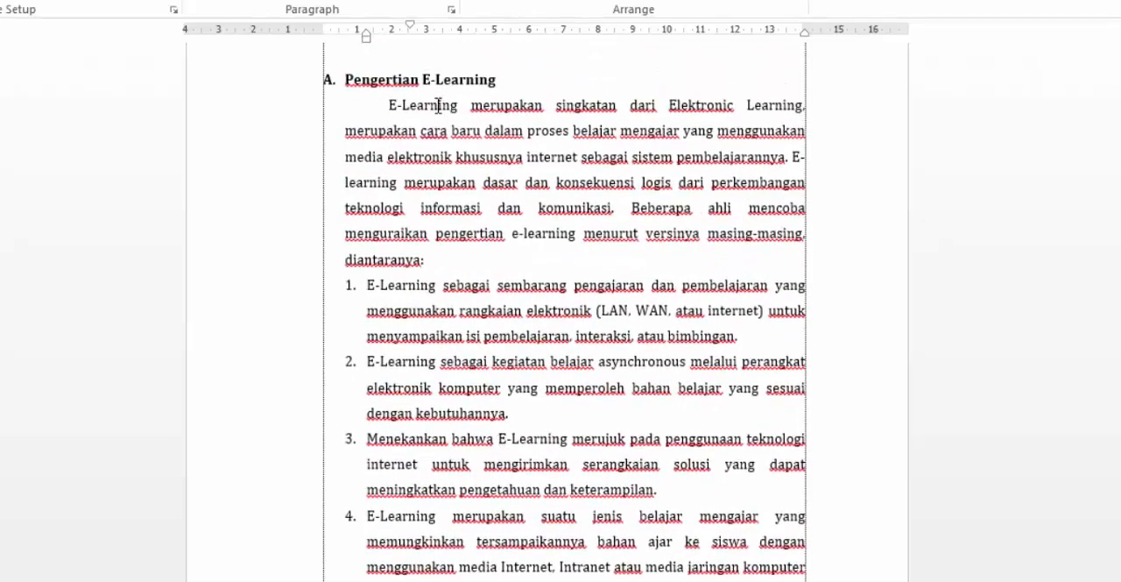
scroll(477, 326, "down", 5)
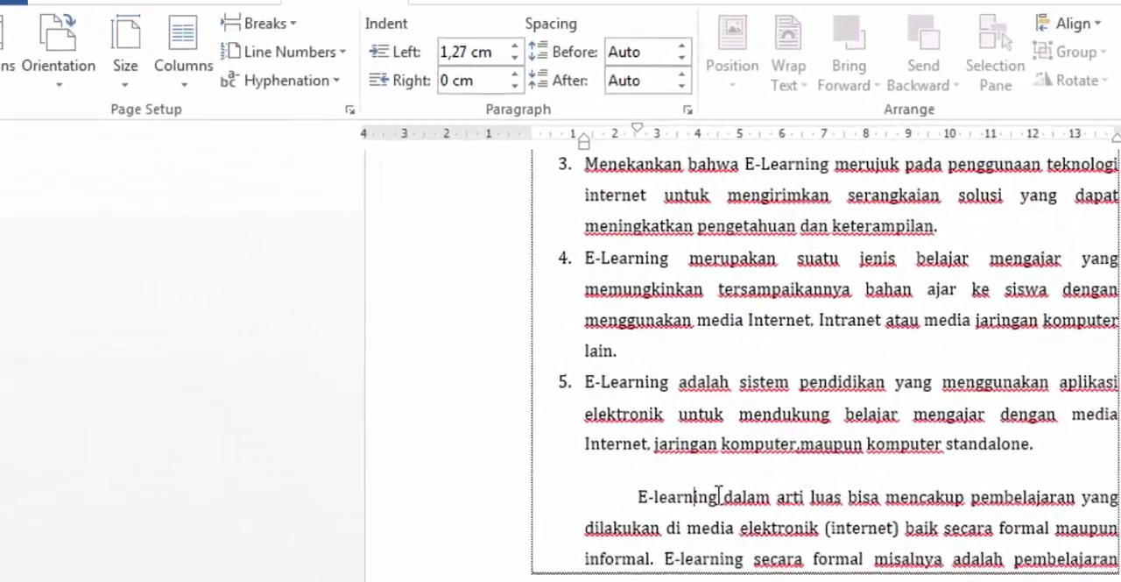
- Copy the formatting of the first paragraph under heading A onto the "E-learning dalam arti luas" paragraph with Format Painter
scroll(796, 570, "up", 10)
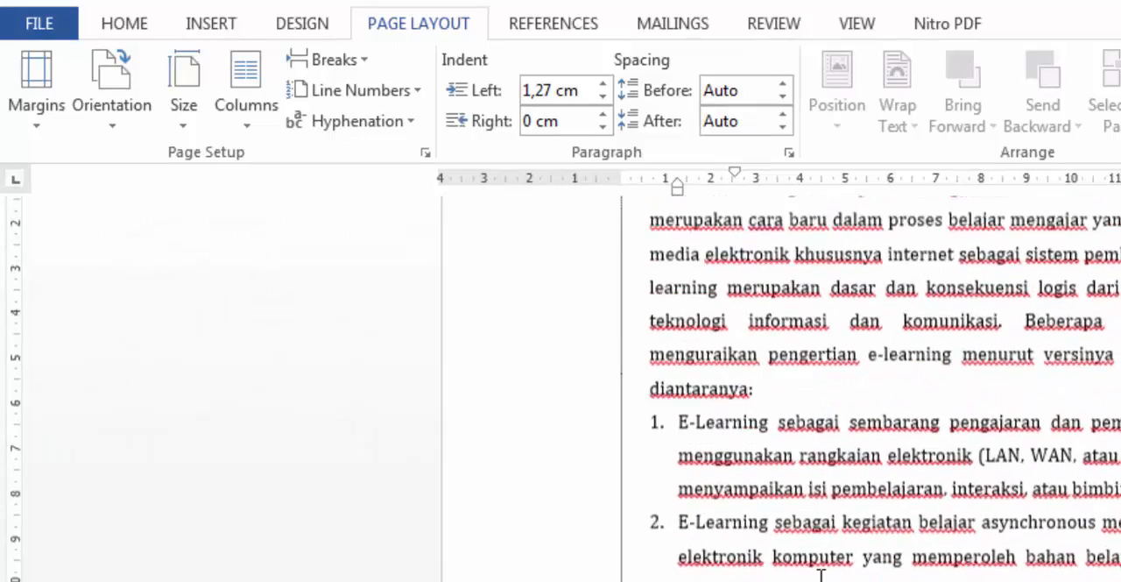
left_click(751, 391)
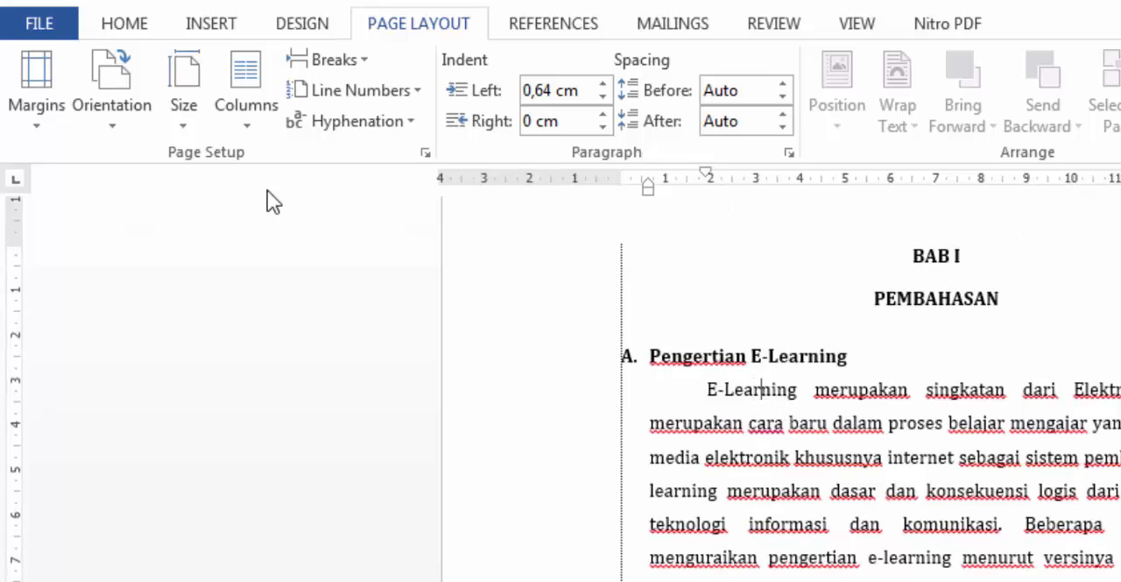
left_click(121, 25)
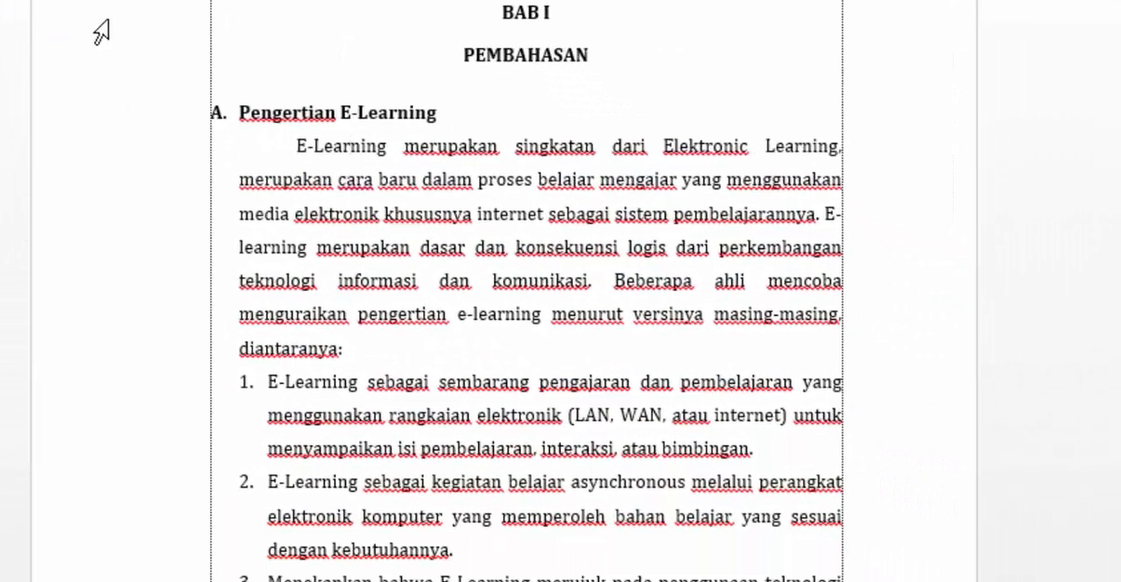
scroll(320, 145, "down", 1)
scroll(321, 149, "down", 5)
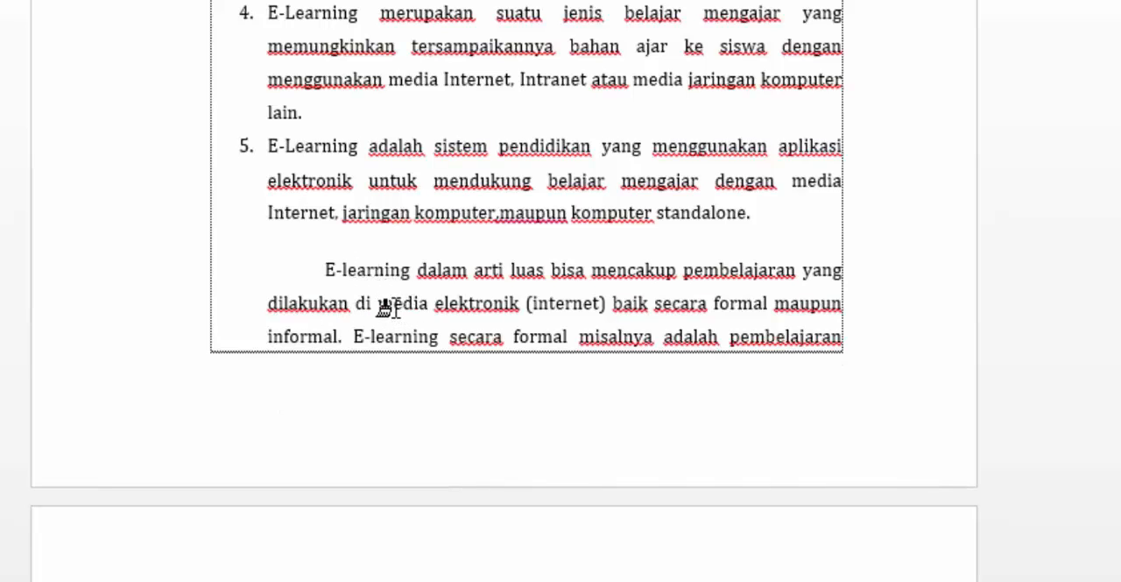
left_click(359, 277)
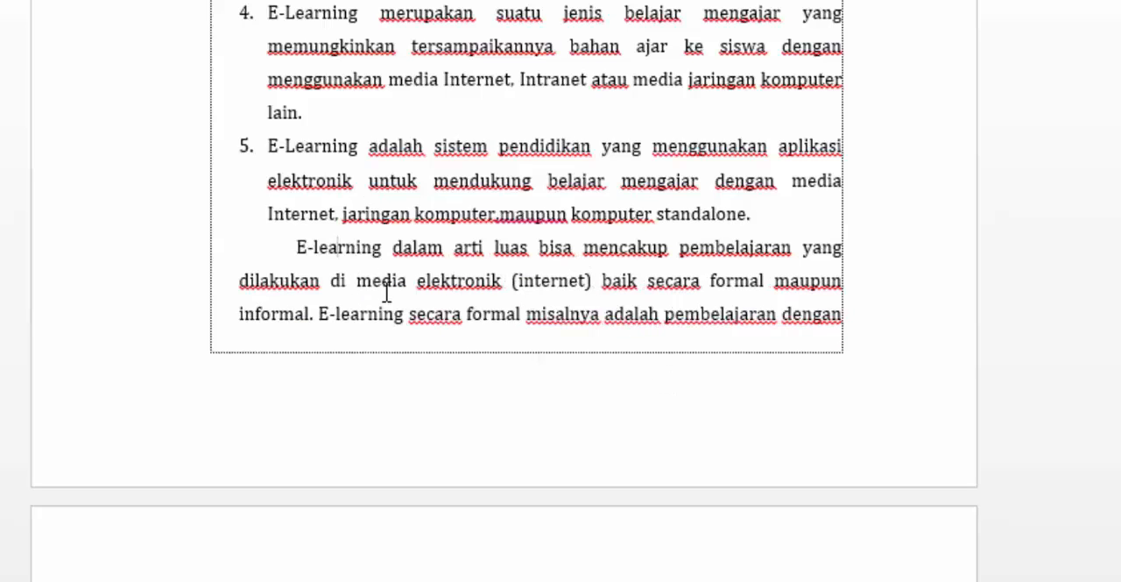
scroll(386, 293, "up", 6)
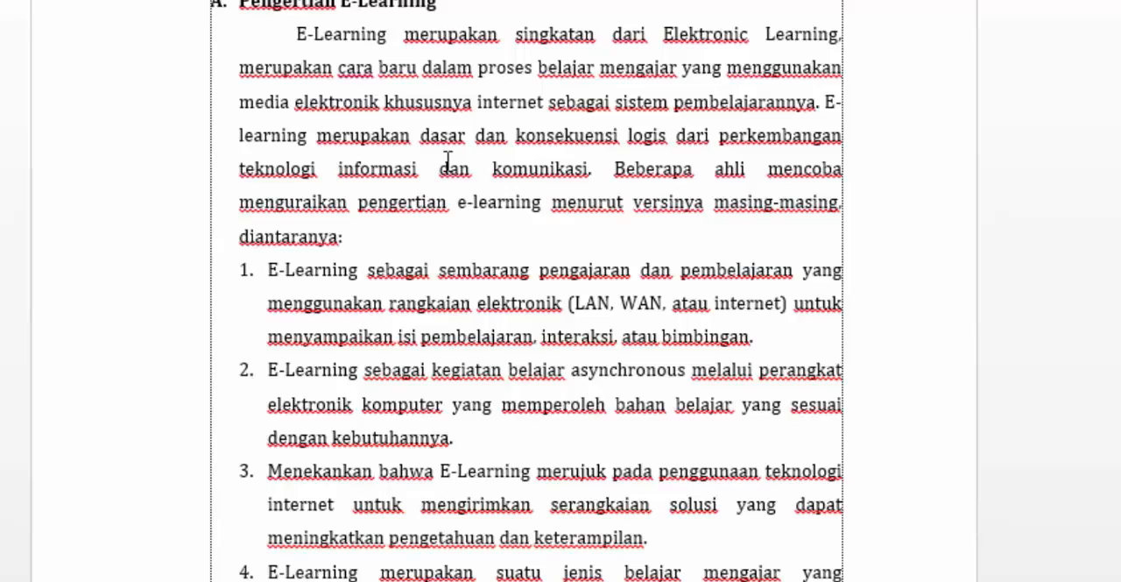
scroll(448, 161, "down", 6)
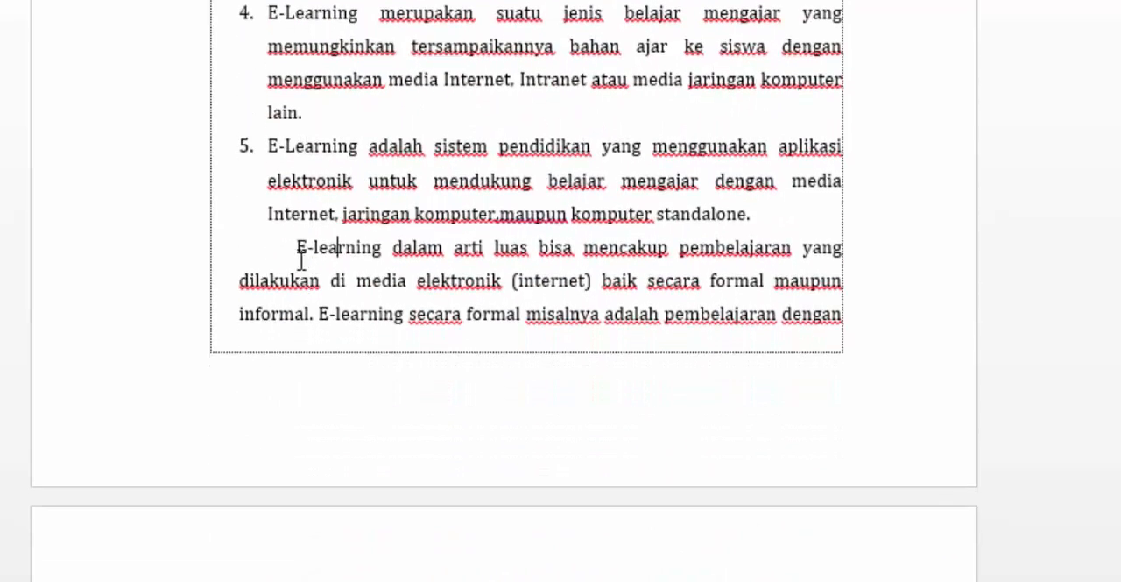
- Copy the formatting of heading A, "Pengertian E-Learning", onto heading B, "Manfaat E-Learning dalam Pembelajaran", with Format Painter
scroll(302, 249, "down", 1)
scroll(398, 256, "down", 7)
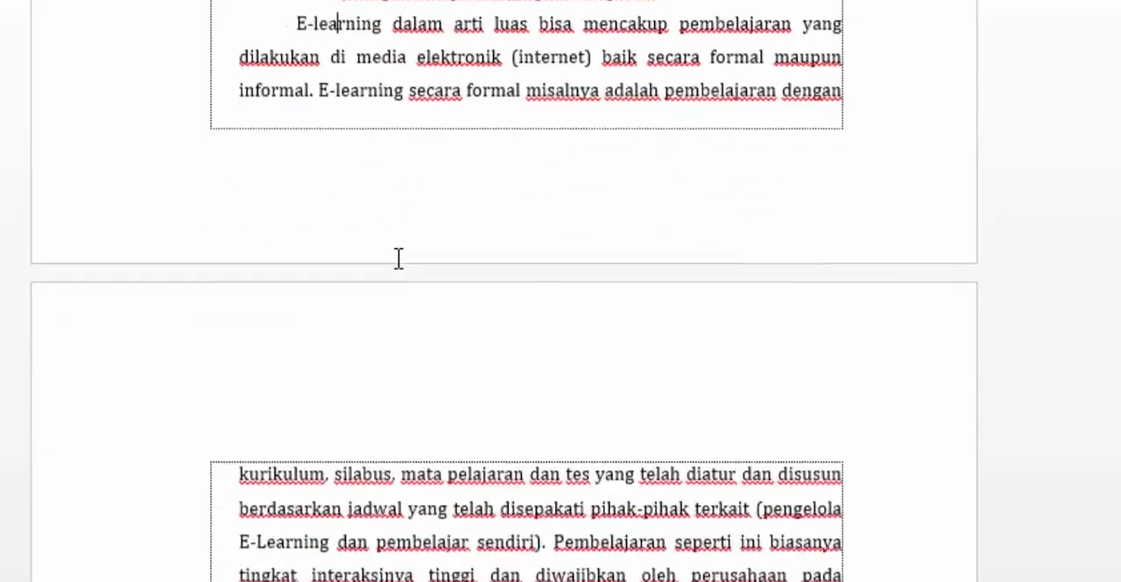
scroll(399, 256, "down", 3)
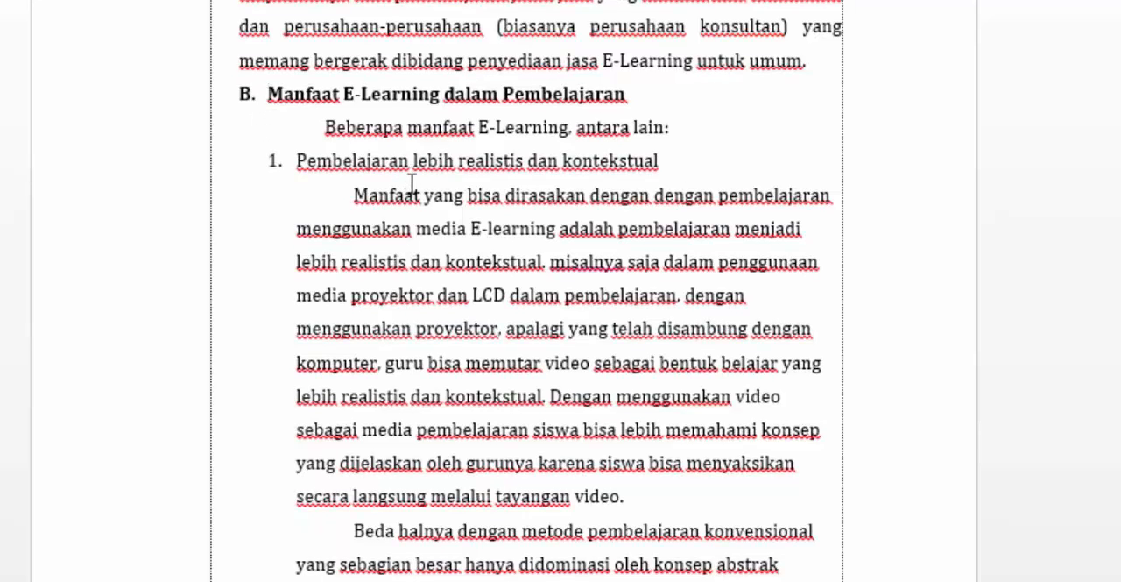
scroll(412, 179, "up", 3)
scroll(411, 180, "up", 12)
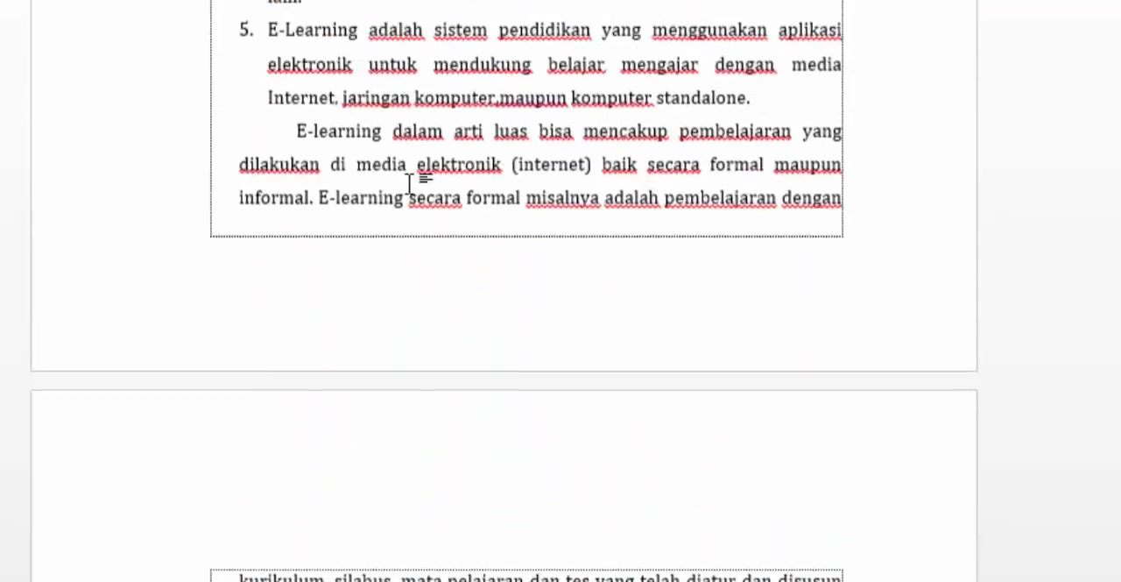
scroll(412, 179, "up", 3)
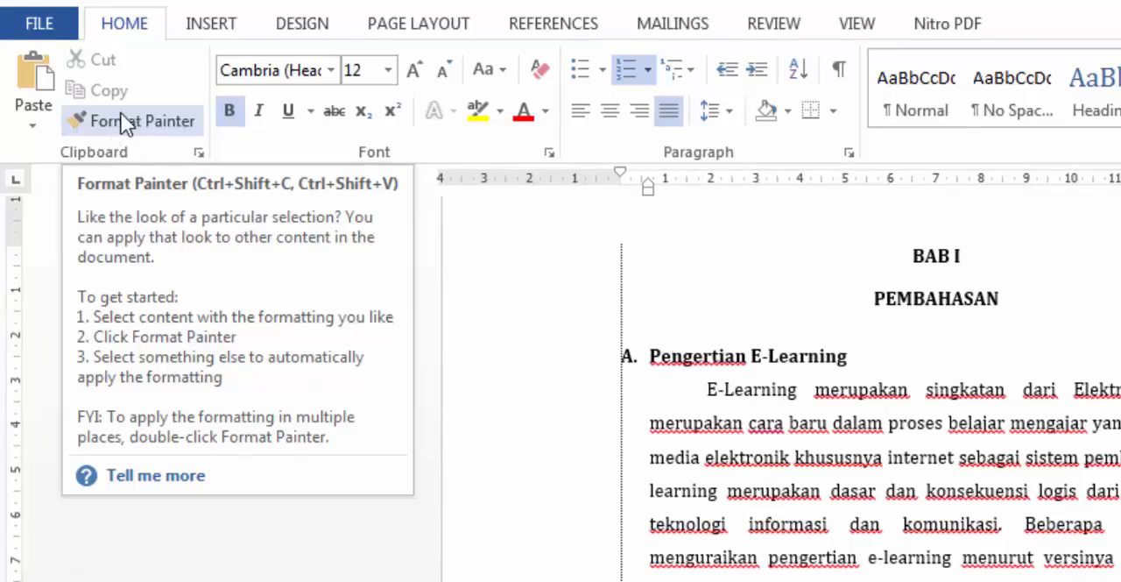
left_click(119, 117)
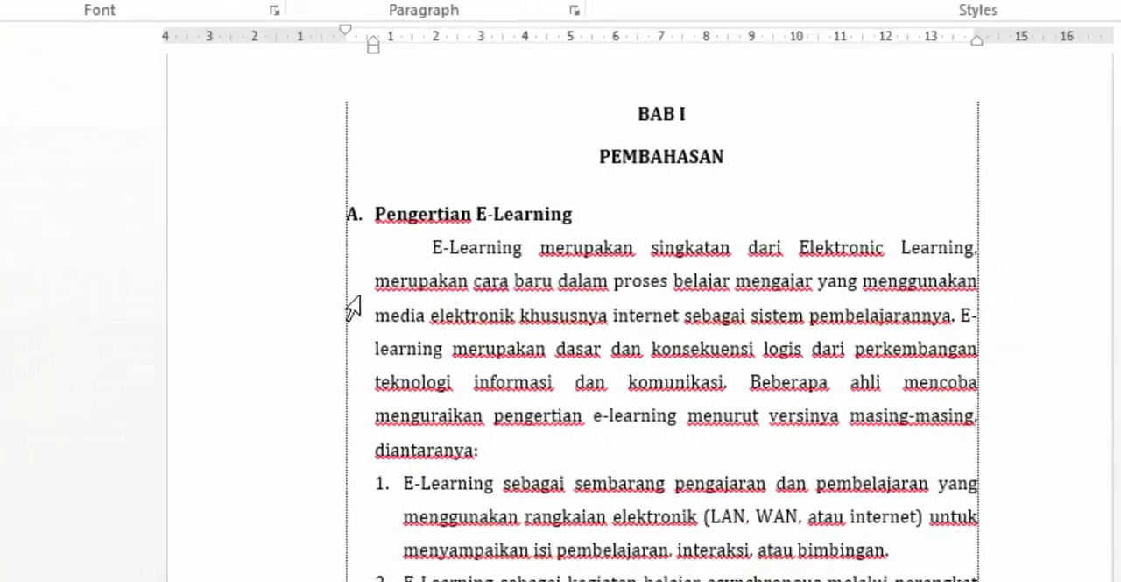
scroll(596, 407, "down", 15)
scroll(300, 232, "down", 5)
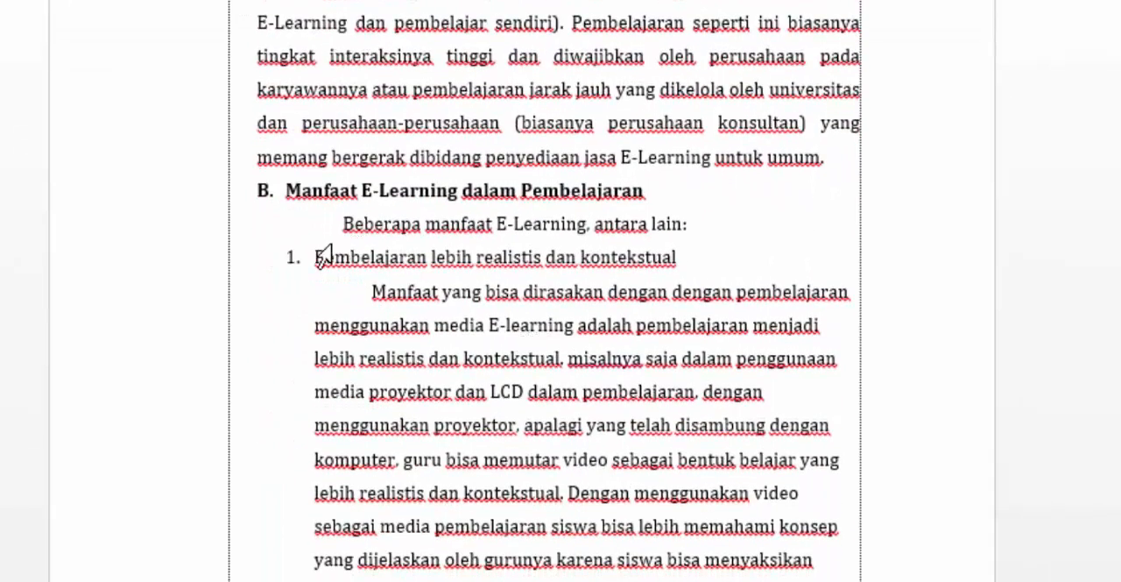
left_click(298, 192)
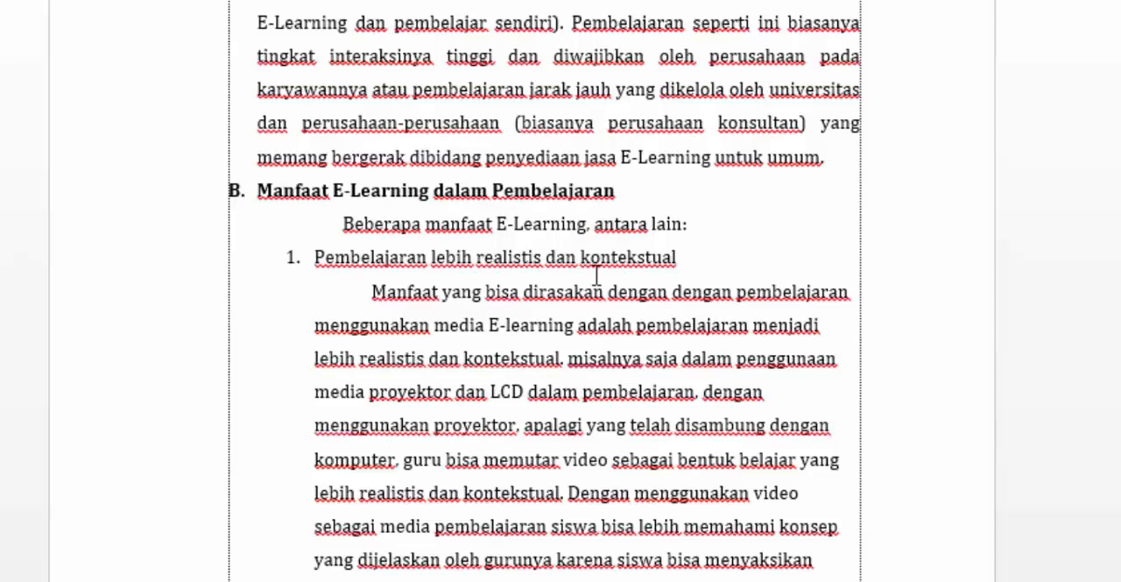
- Place the cursor at the start of the "Beberapa manfaat E-Learning, antara lain:" paragraph under heading B
scroll(673, 272, "down", 2)
scroll(693, 230, "up", 1)
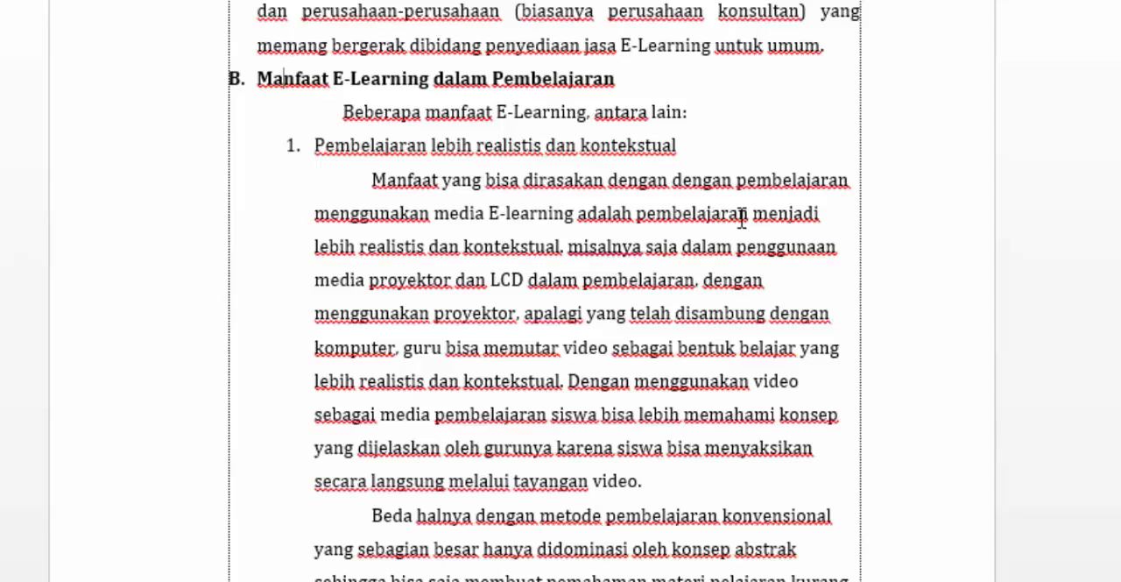
left_click(341, 112)
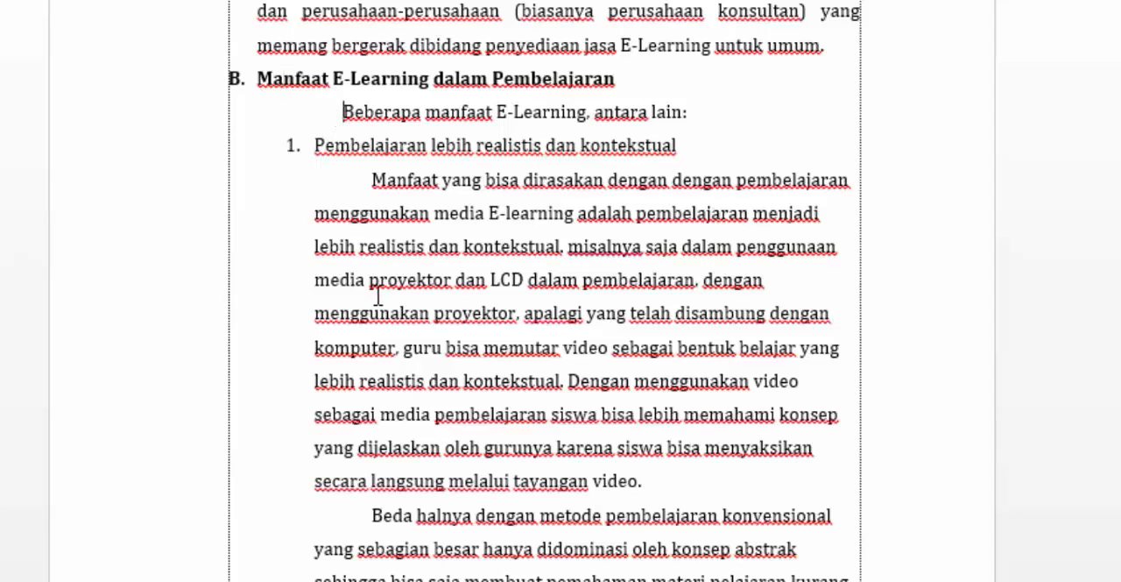